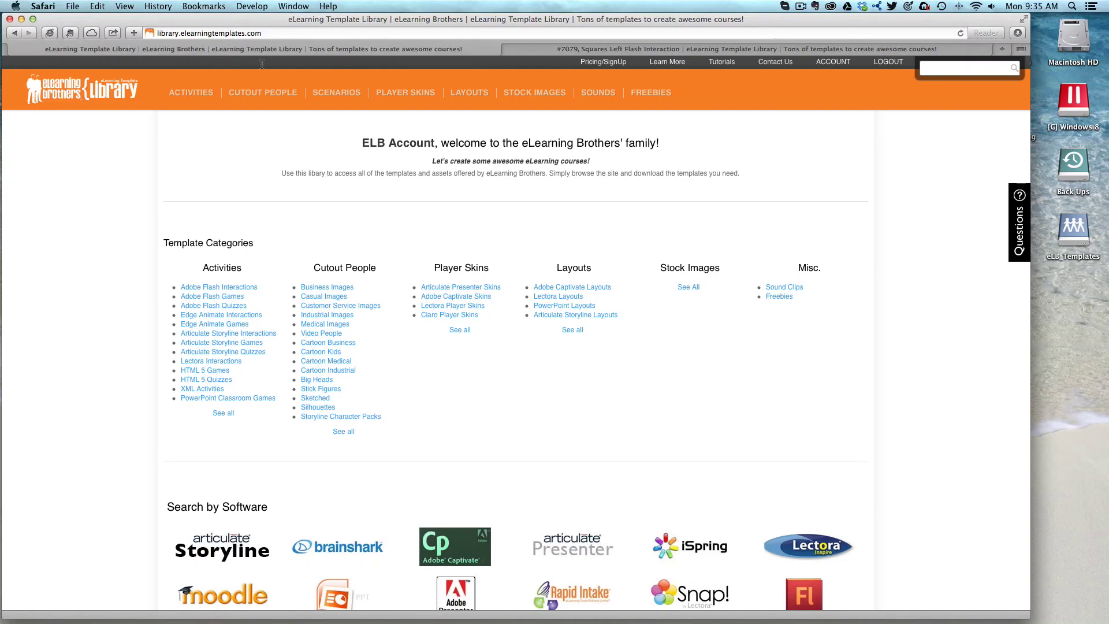
# - Browse the Captivate Interactions list and open the #21592 Tabs Left template's product page
pyautogui.moveTo(174, 89)
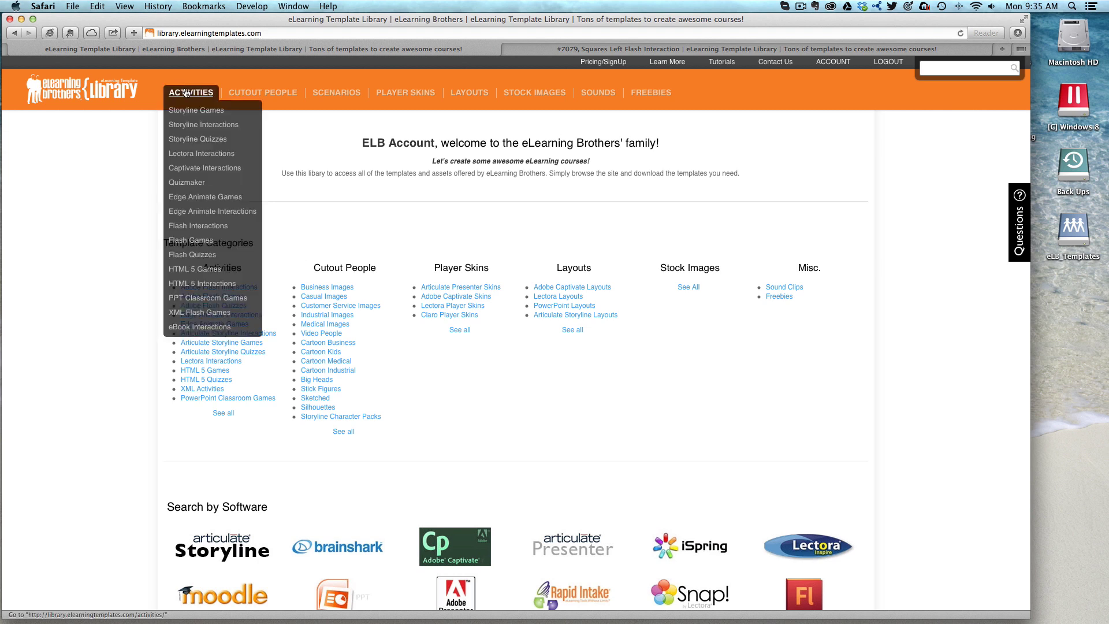
pyautogui.click(213, 168)
pyautogui.moveTo(212, 167)
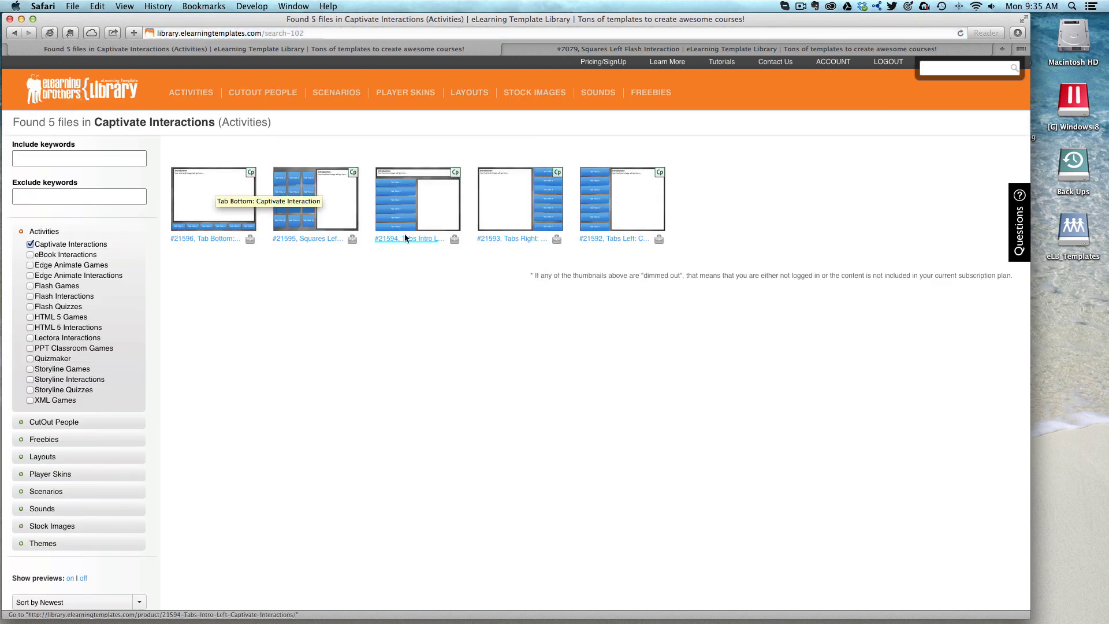
pyautogui.moveTo(652, 209)
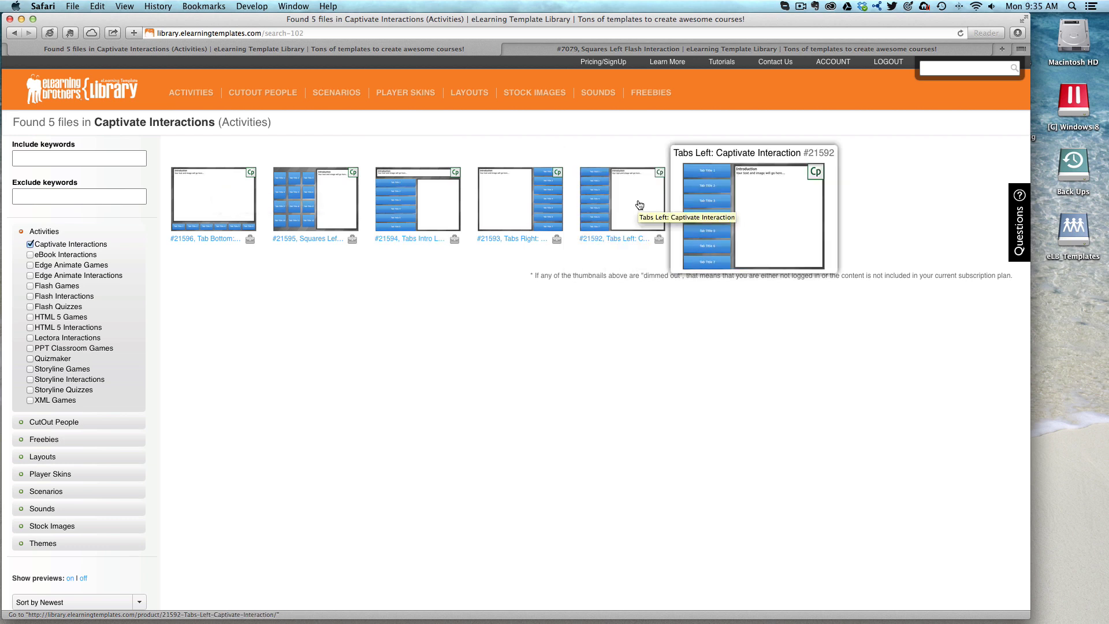
pyautogui.moveTo(531, 193)
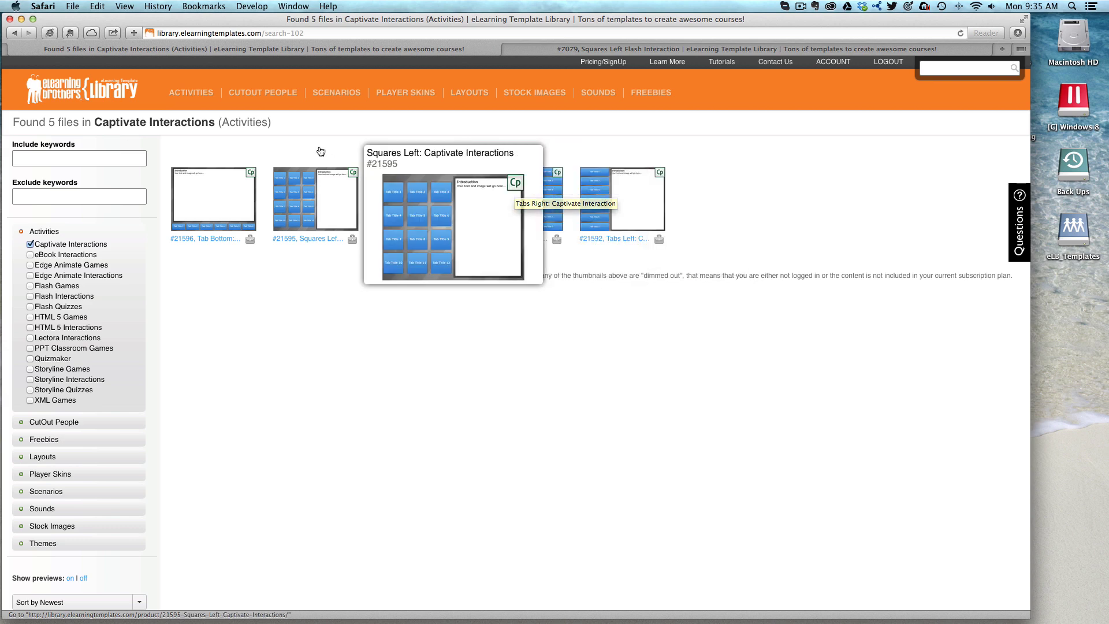
pyautogui.moveTo(601, 215)
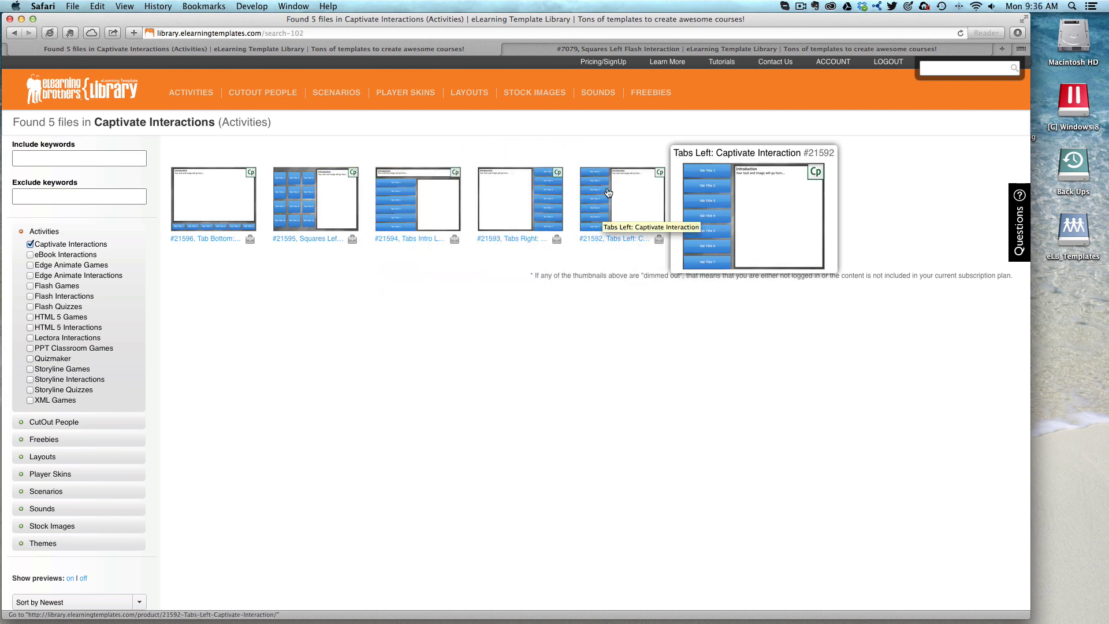
pyautogui.click(607, 192)
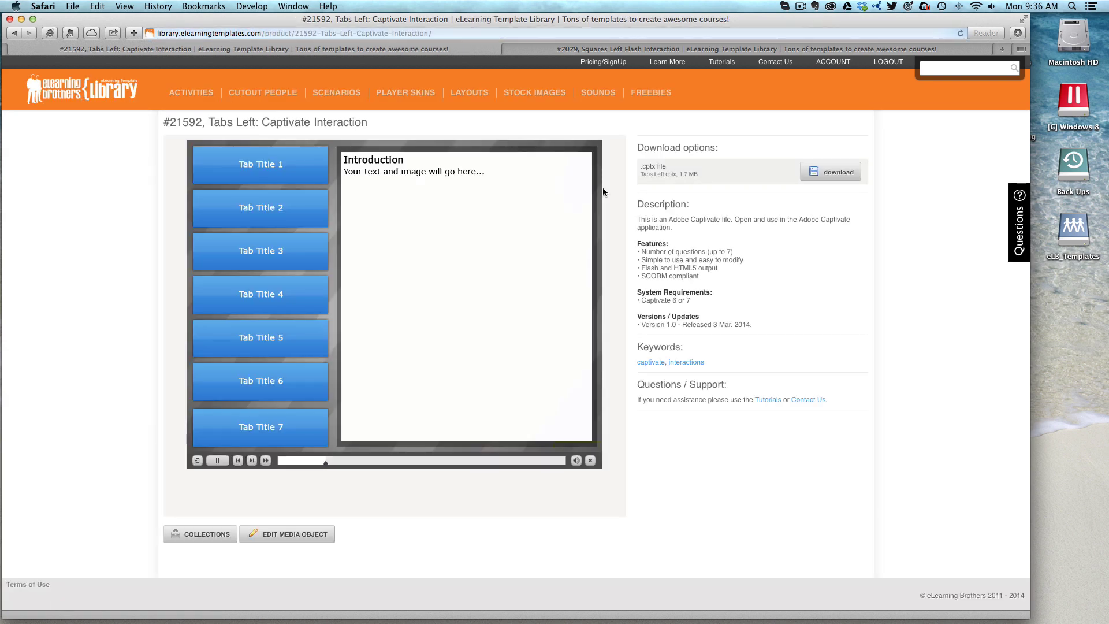
# - Preview Tab Title 1 in the demo, then download the Tabs Left .cptx file to the desktop
pyautogui.click(295, 177)
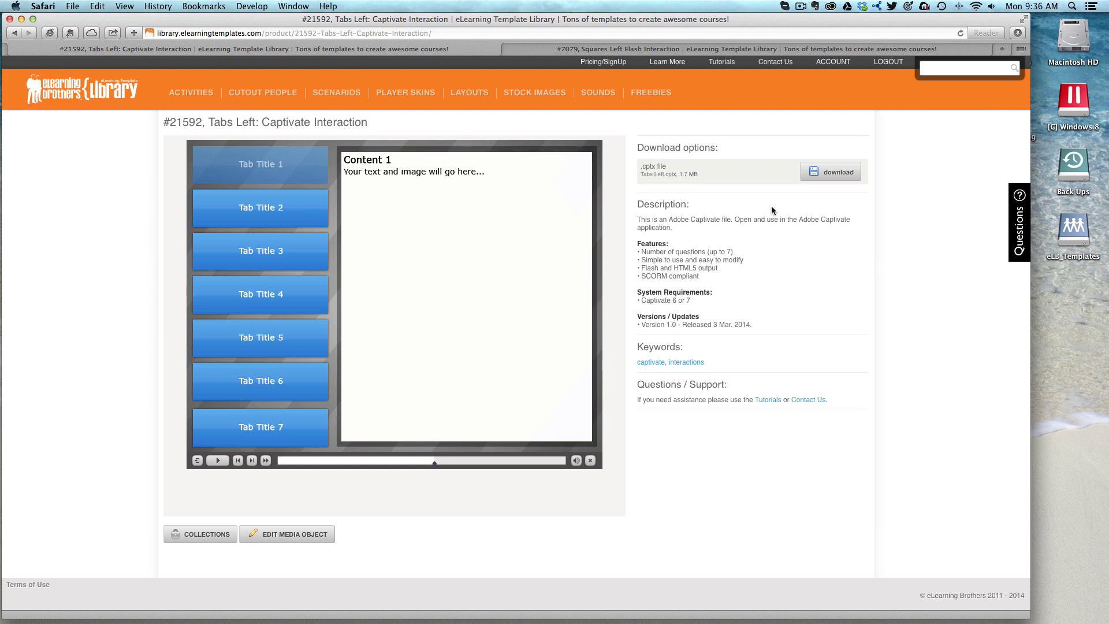
pyautogui.click(839, 176)
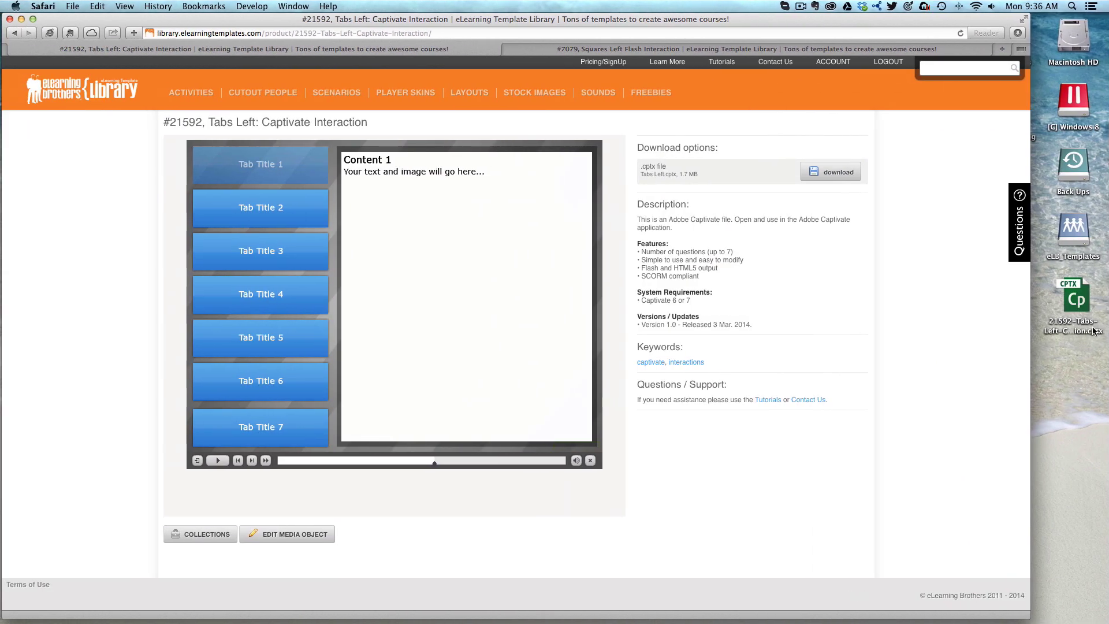
pyautogui.click(1083, 291)
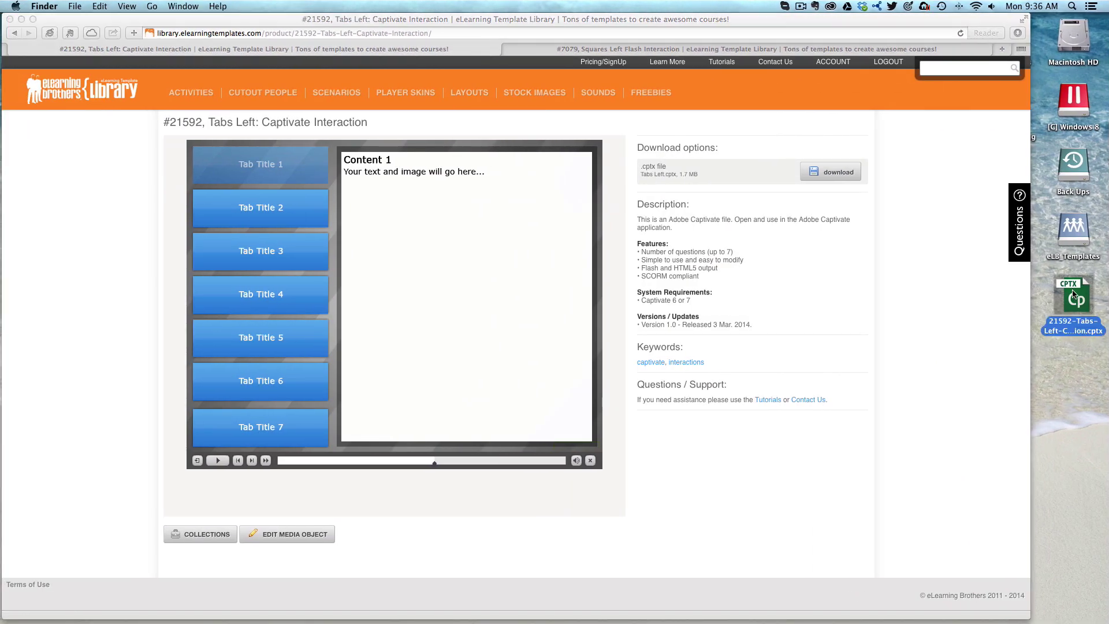
# - Open the Tabs Left .cptx in Captivate, inspect master slides and timeline, then return to the tabs slide
pyautogui.doubleClick(1073, 290)
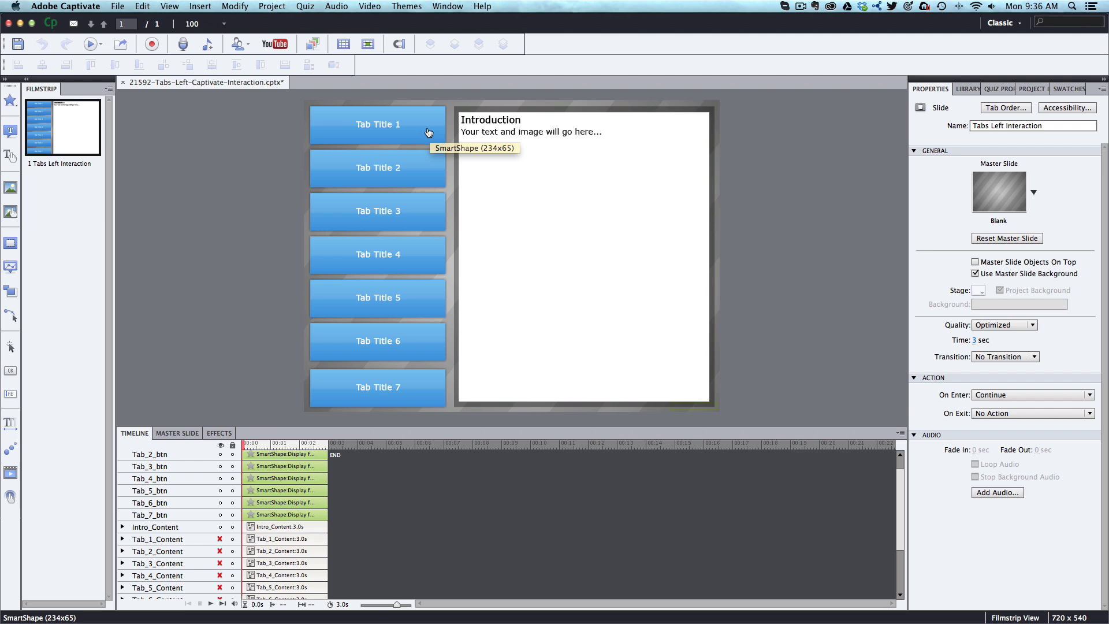
pyautogui.click(193, 434)
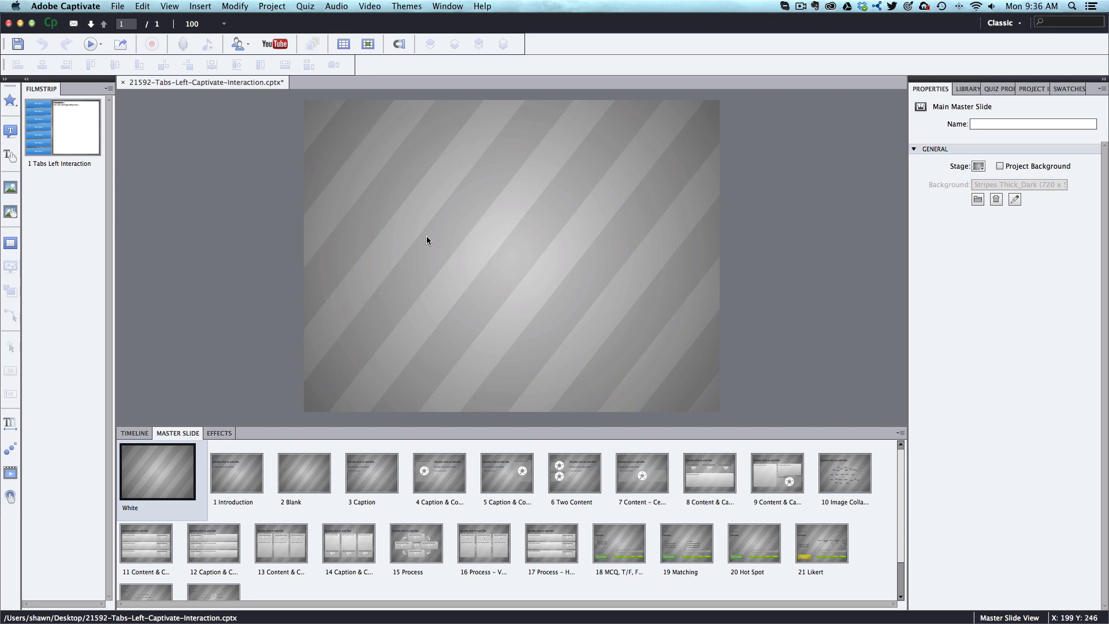
pyautogui.click(138, 435)
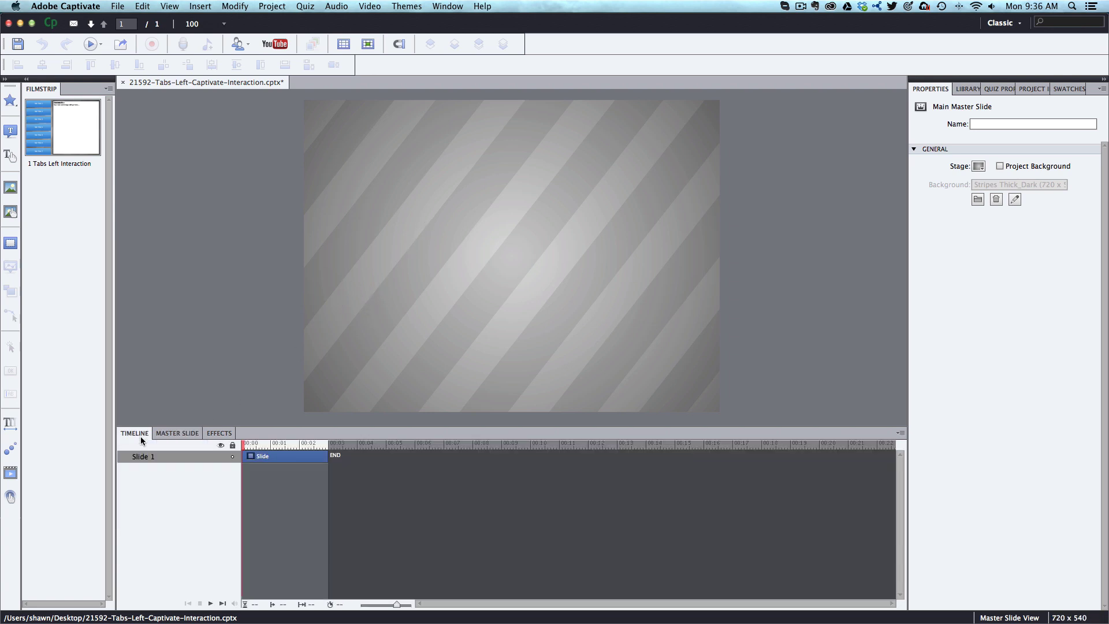
pyautogui.click(177, 434)
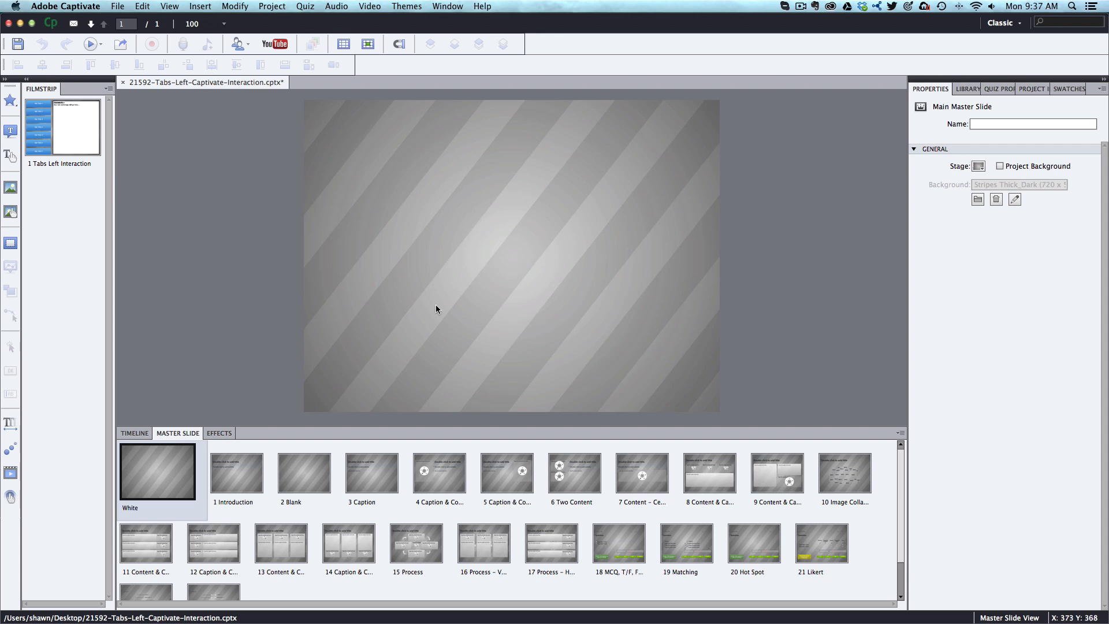
pyautogui.click(67, 137)
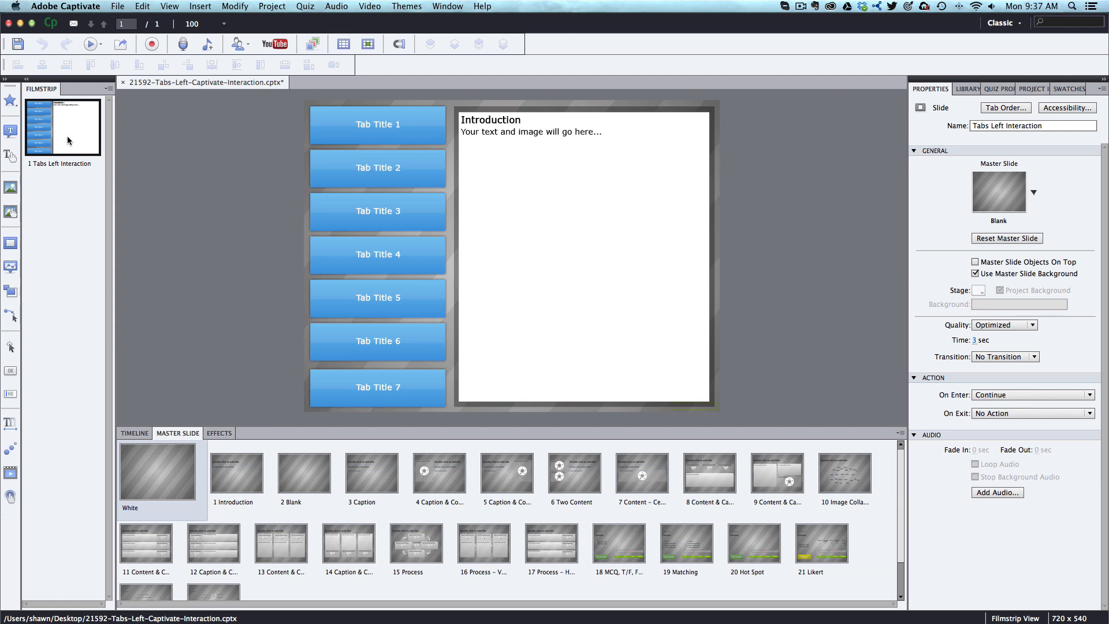
# - Recolour all four gradient stops of Tab_1_btn's fill to reds, including a dark red right stop
pyautogui.click(361, 137)
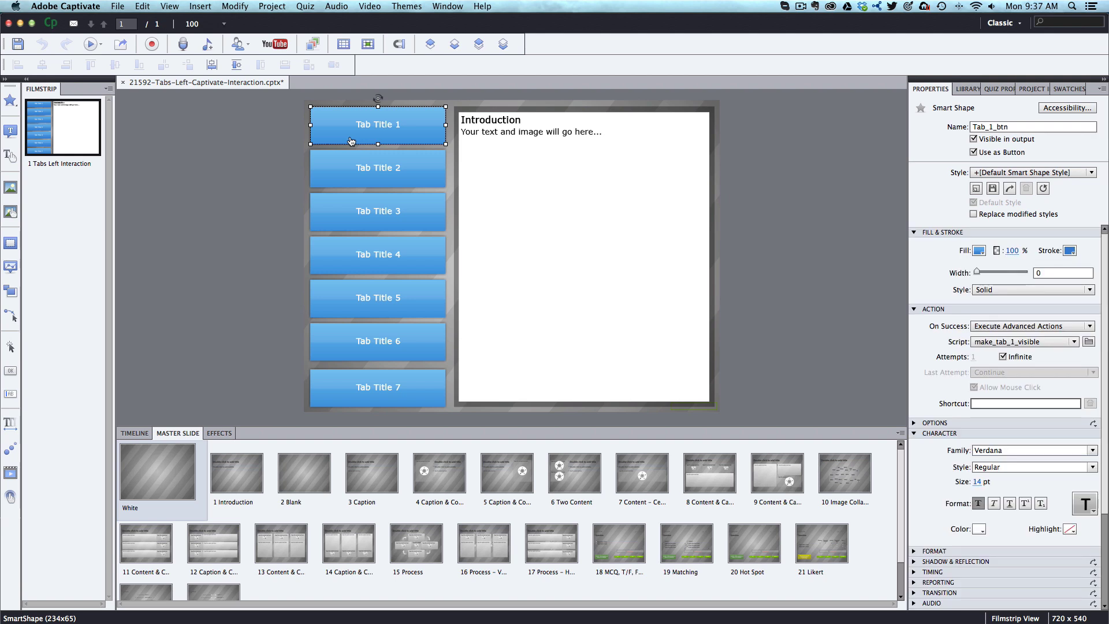
pyautogui.click(980, 253)
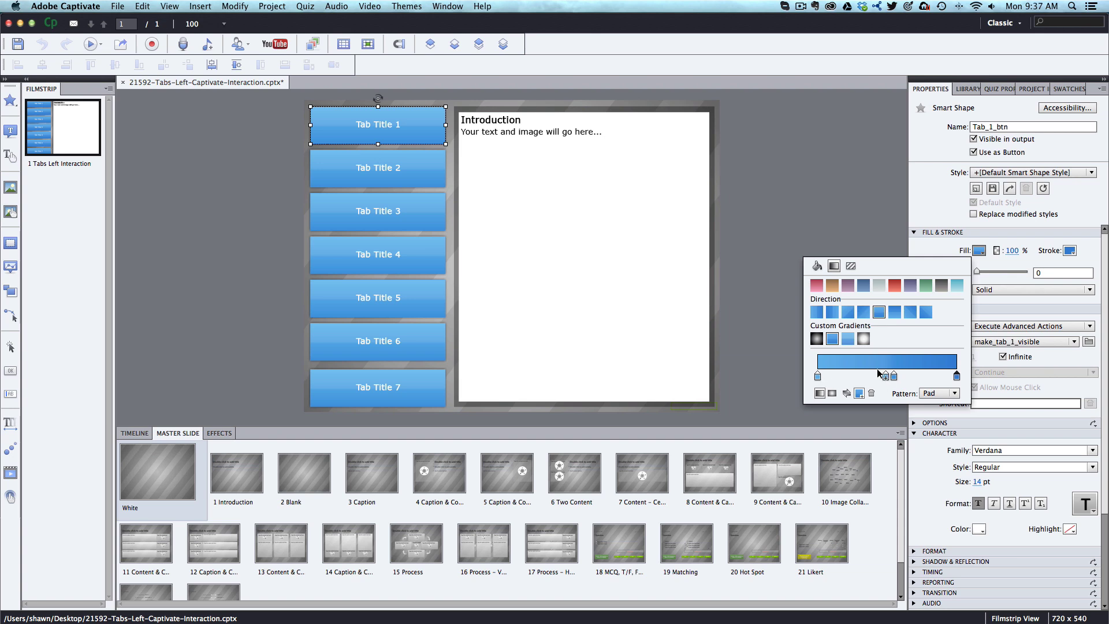
pyautogui.click(895, 377)
pyautogui.click(902, 391)
pyautogui.click(957, 376)
pyautogui.click(869, 426)
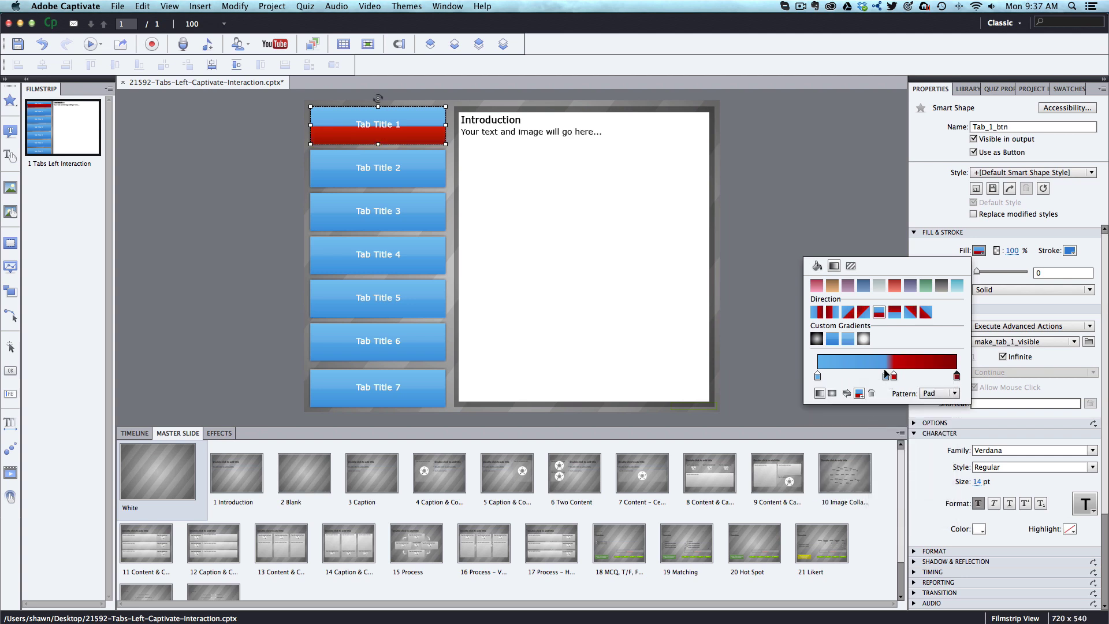
pyautogui.click(886, 375)
pyautogui.click(955, 443)
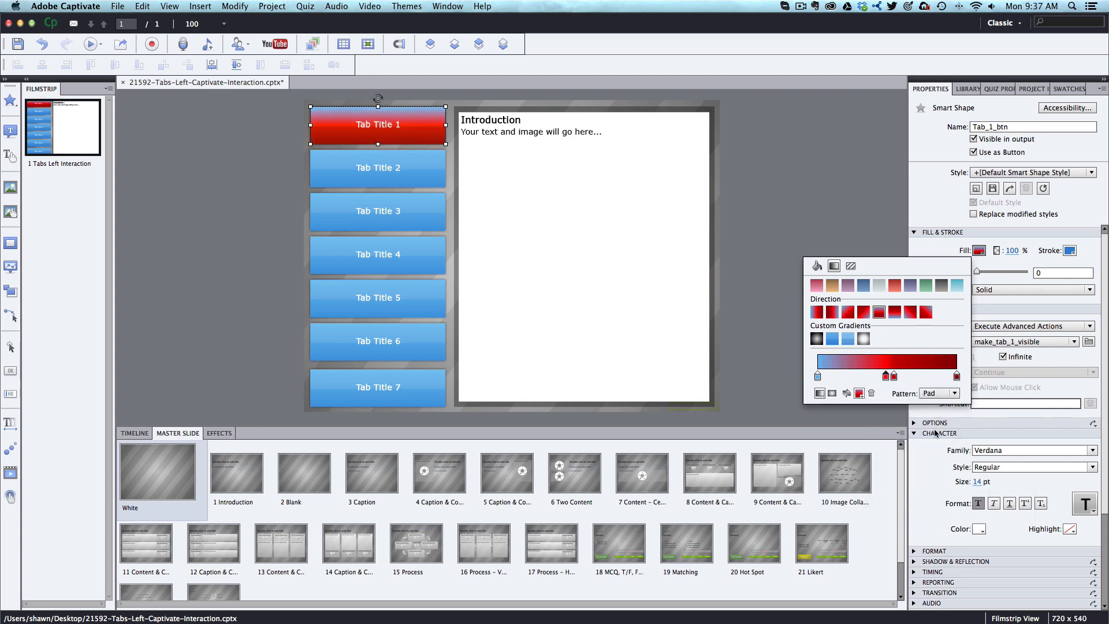
pyautogui.click(817, 377)
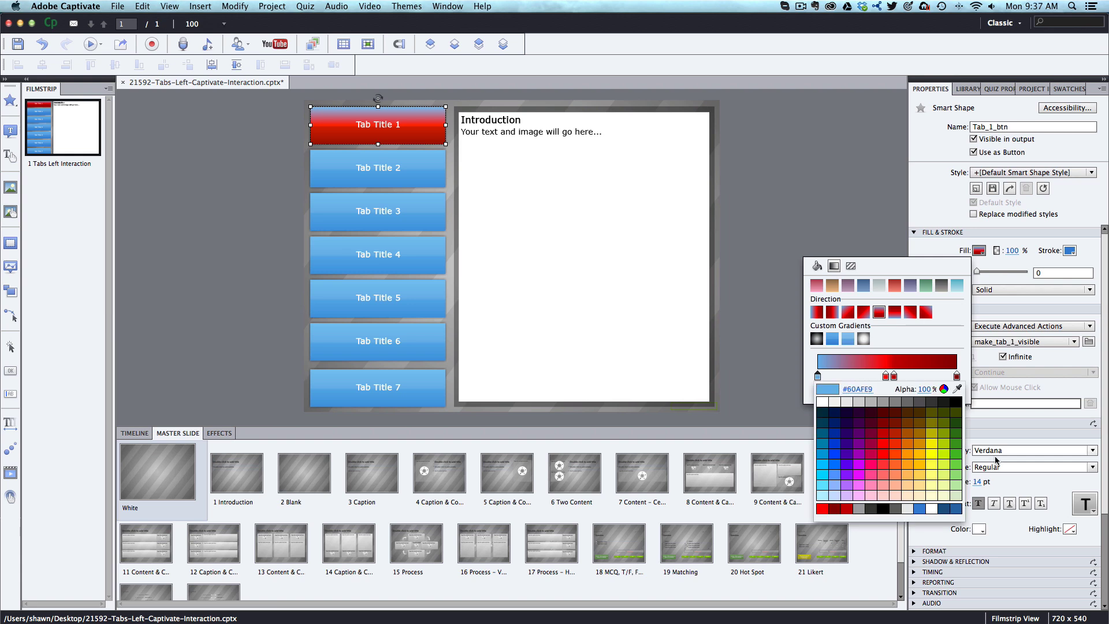
pyautogui.click(894, 446)
pyautogui.click(751, 278)
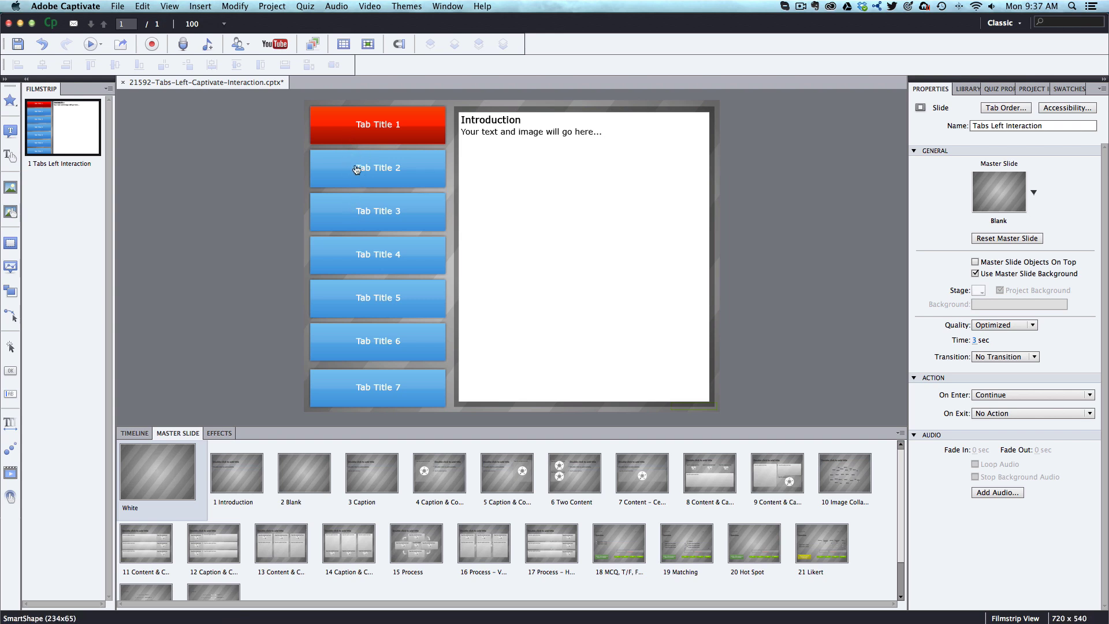
# - Save Tab Title 1's red gradient fill as a custom gradient
pyautogui.click(370, 137)
pyautogui.click(980, 251)
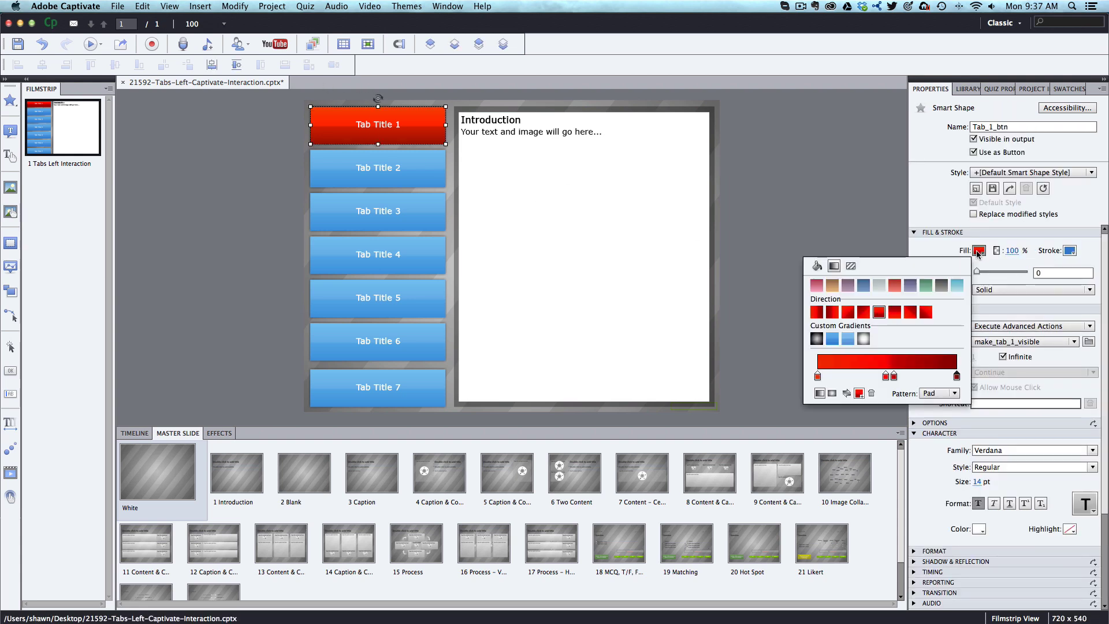
pyautogui.click(859, 393)
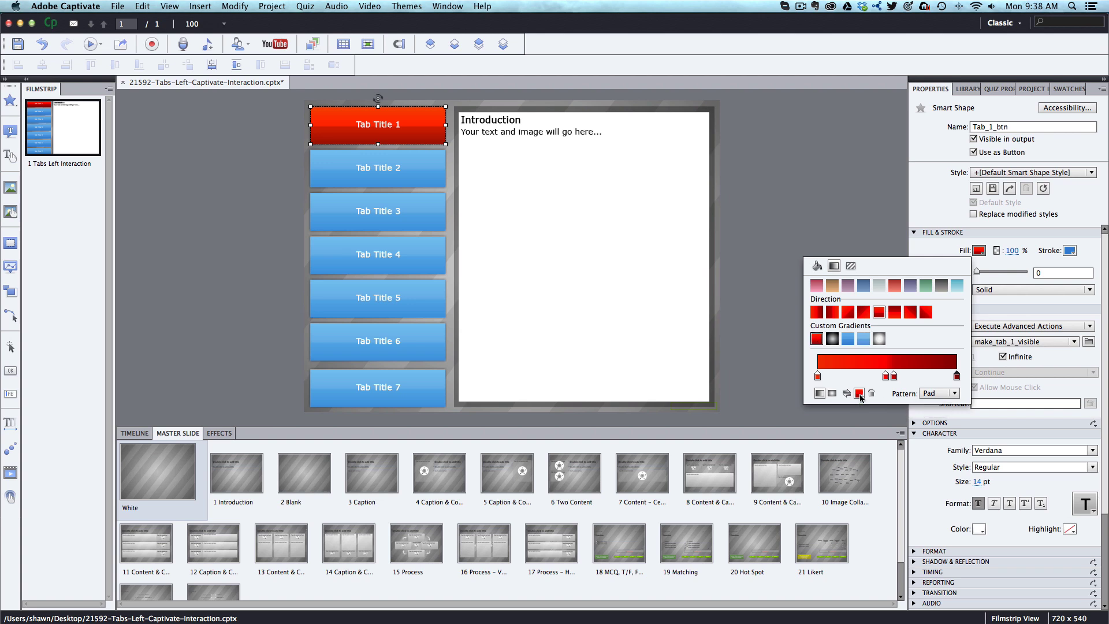
# - Apply the saved red custom gradient to Tab Title 2's fill
pyautogui.click(403, 182)
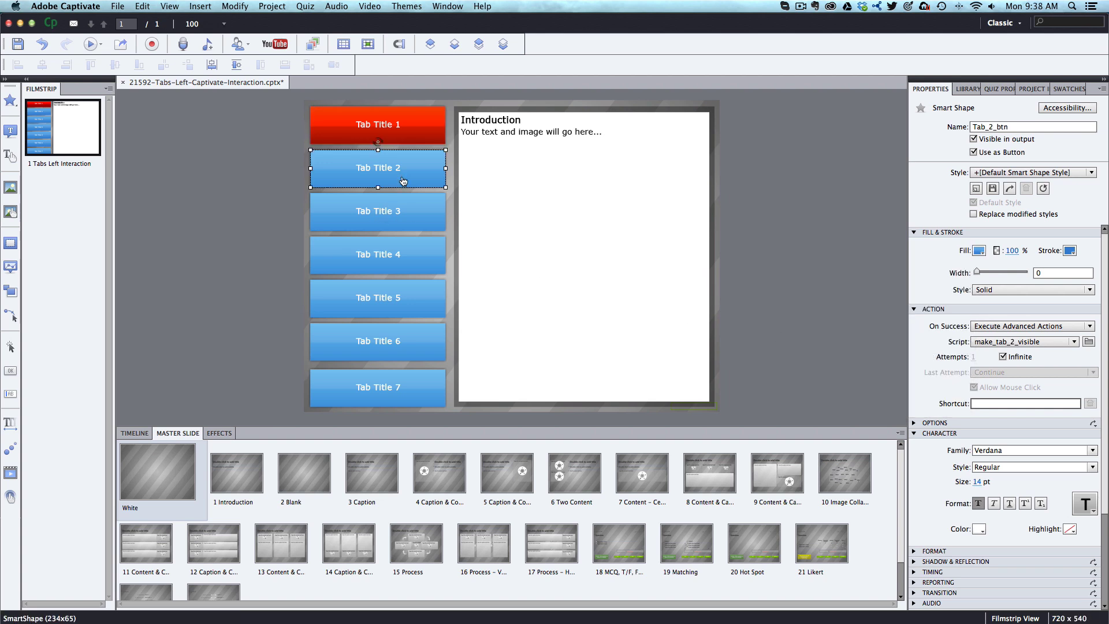
pyautogui.click(979, 251)
pyautogui.click(816, 338)
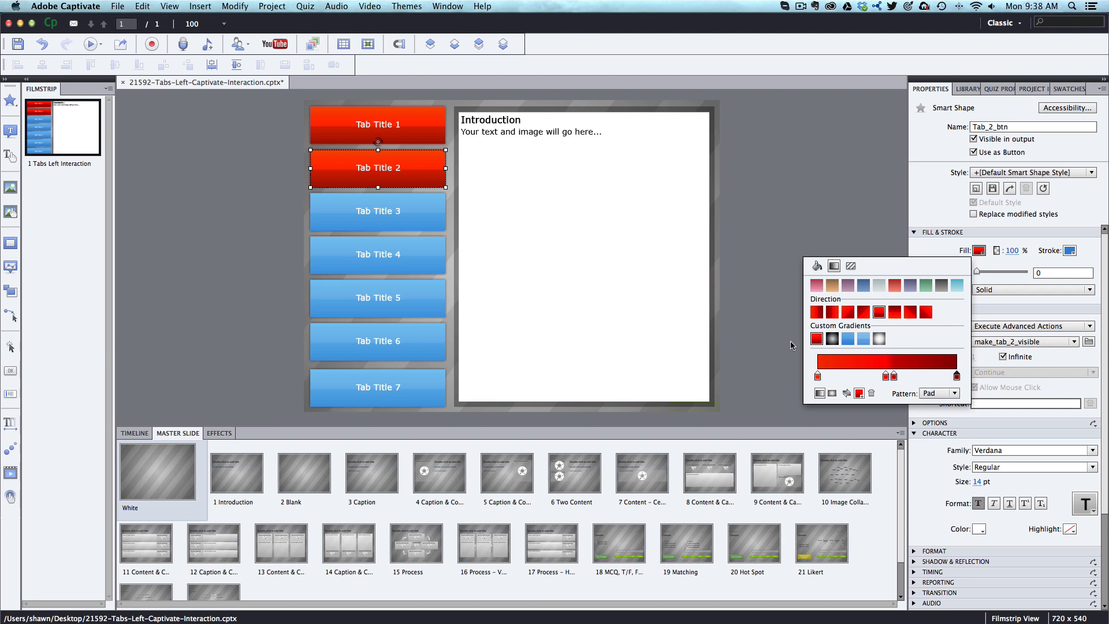
pyautogui.click(349, 219)
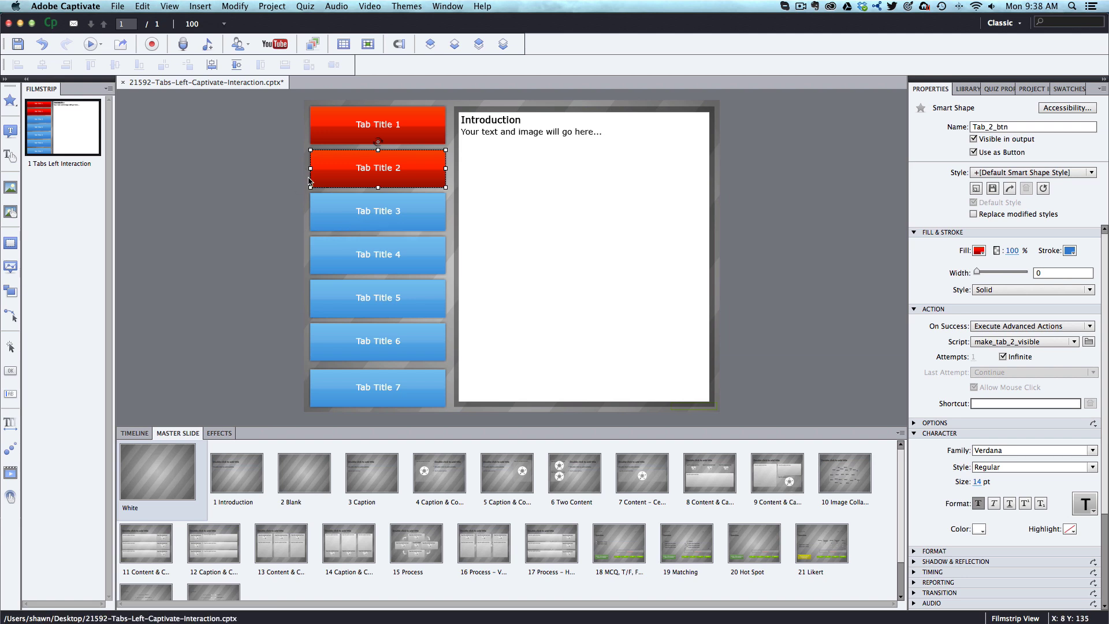
pyautogui.click(144, 435)
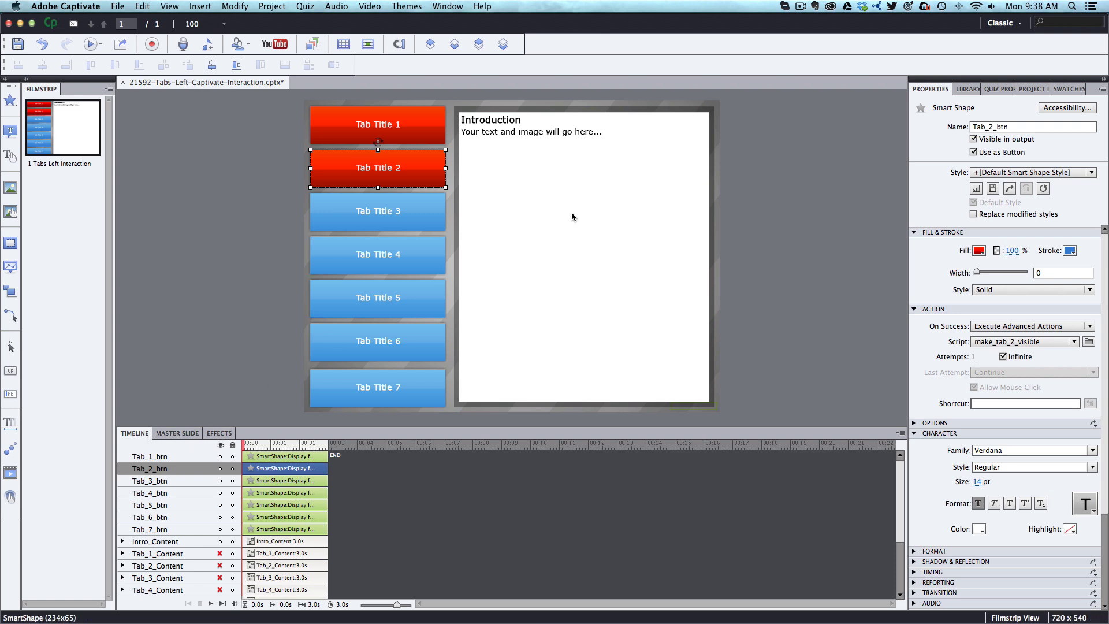
# - Rename the introduction header caption to 'Introduction Header'
pyautogui.click(486, 123)
pyautogui.click(506, 123)
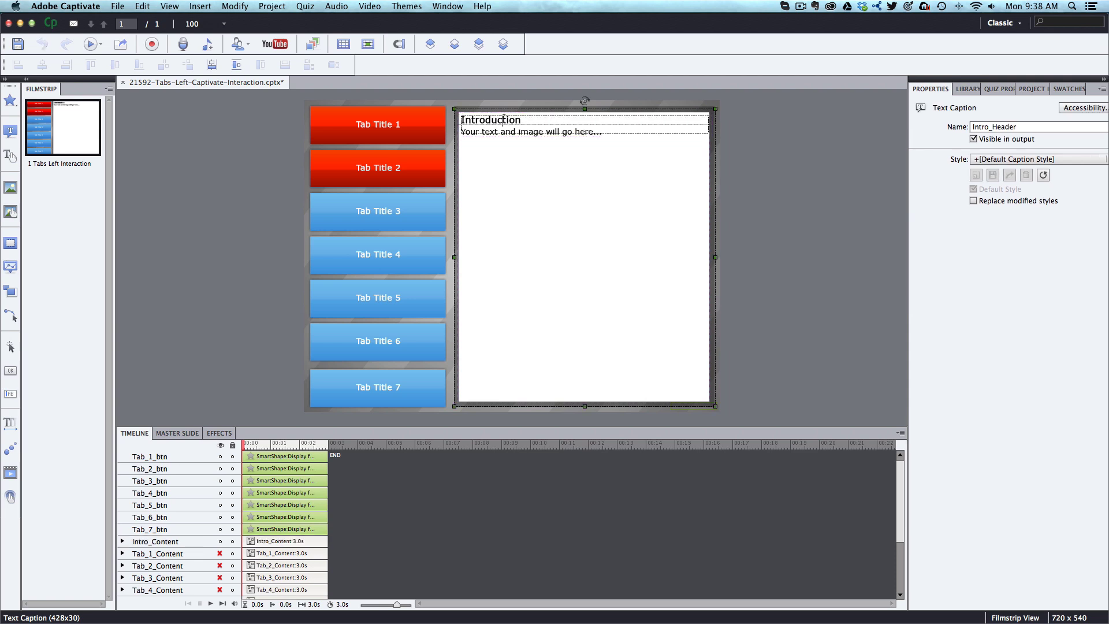
pyautogui.click(523, 120)
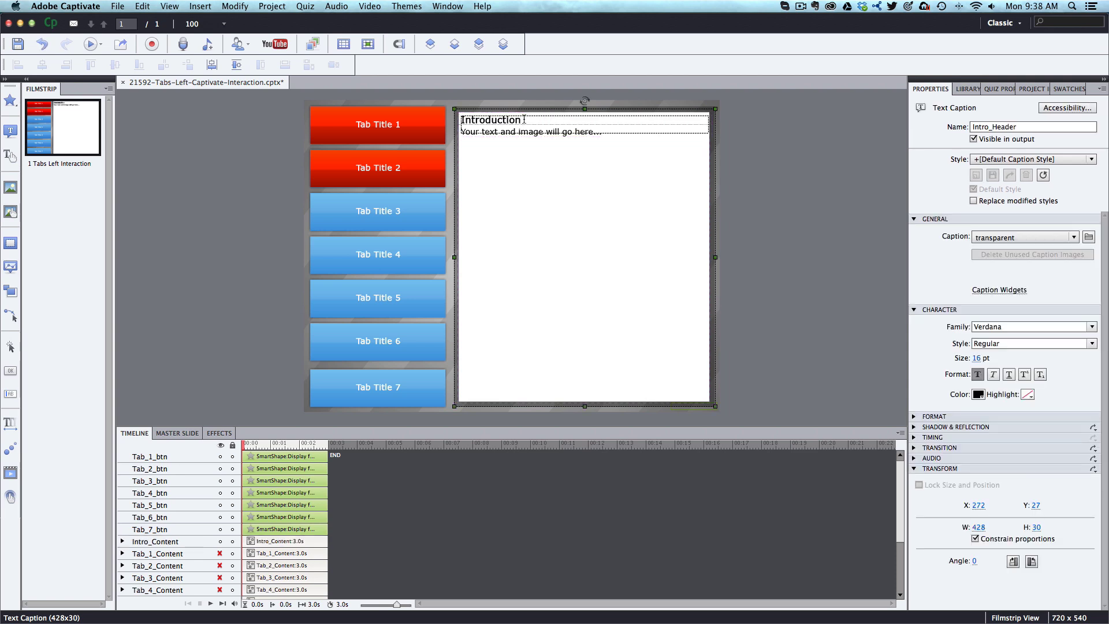
pyautogui.write('Header')
# - Replace the introduction body's placeholder sentence with 'Welcome to this interaction'
pyautogui.click(589, 137)
pyautogui.moveTo(604, 136); pyautogui.dragTo(459, 132)
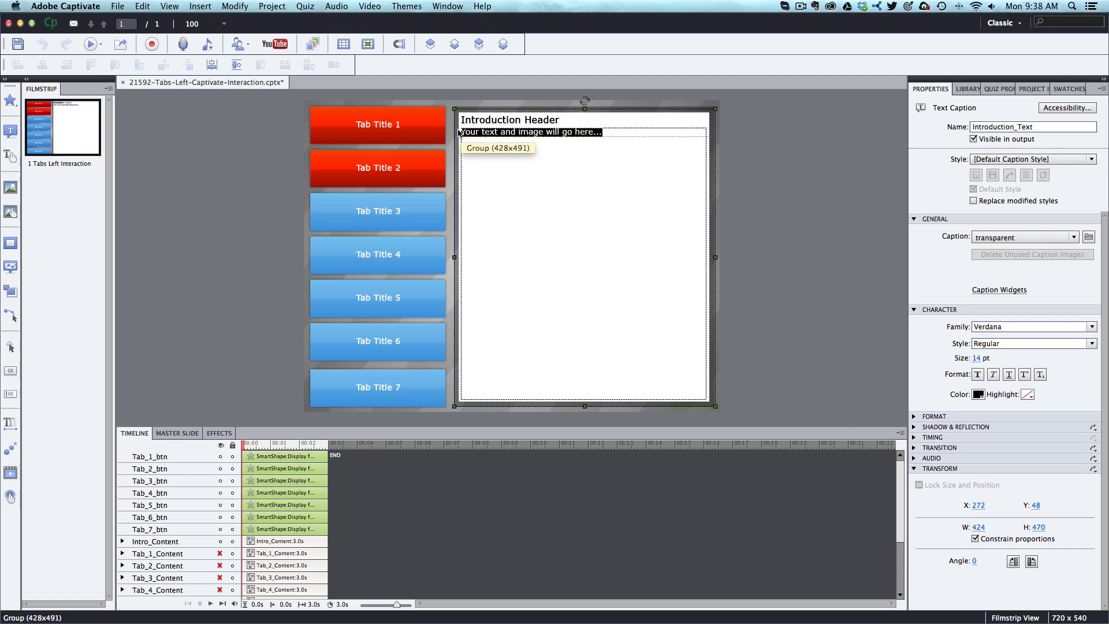
pyautogui.press('BackSpace')
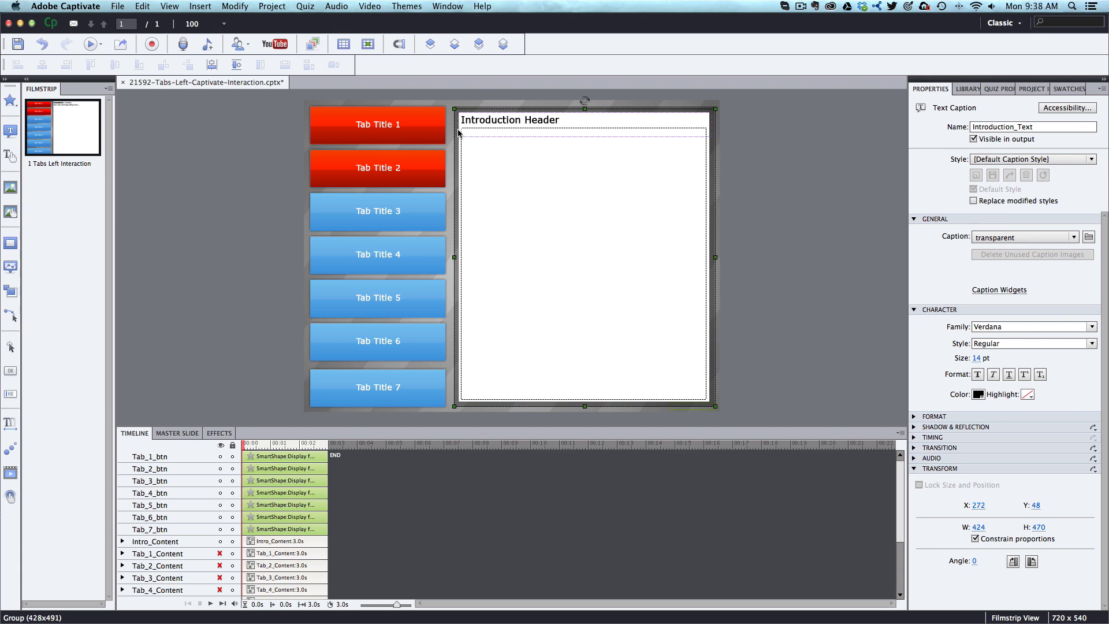
pyautogui.write('Welcome to this interaction...')
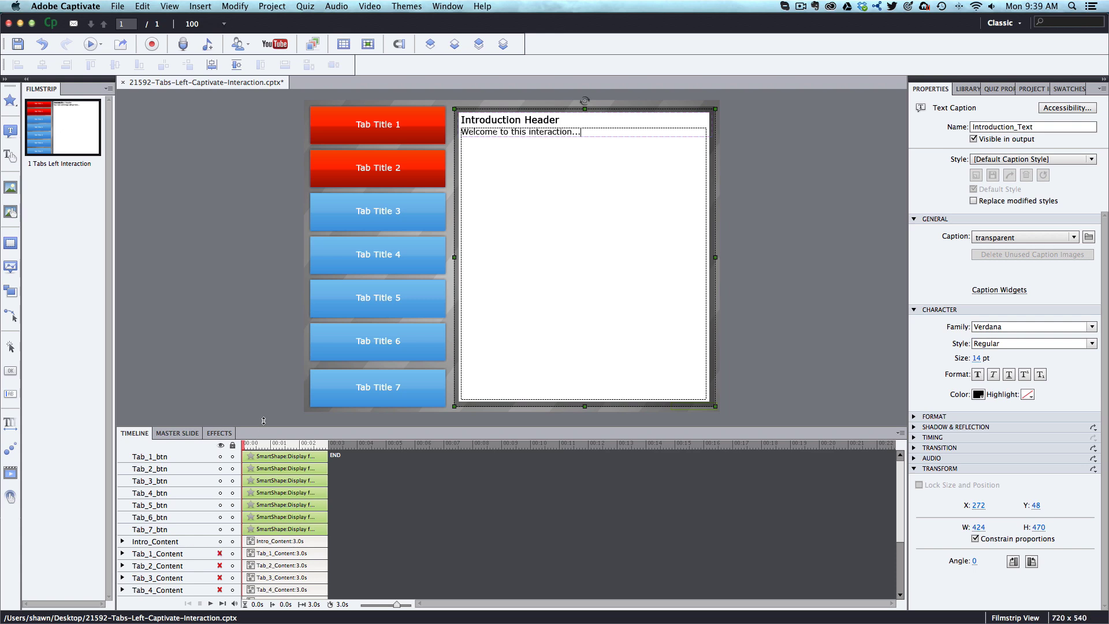
# - Enlarge the Timeline, hide Intro_Content and show Tab_1_Content on the stage
pyautogui.moveTo(264, 414); pyautogui.dragTo(272, 373)
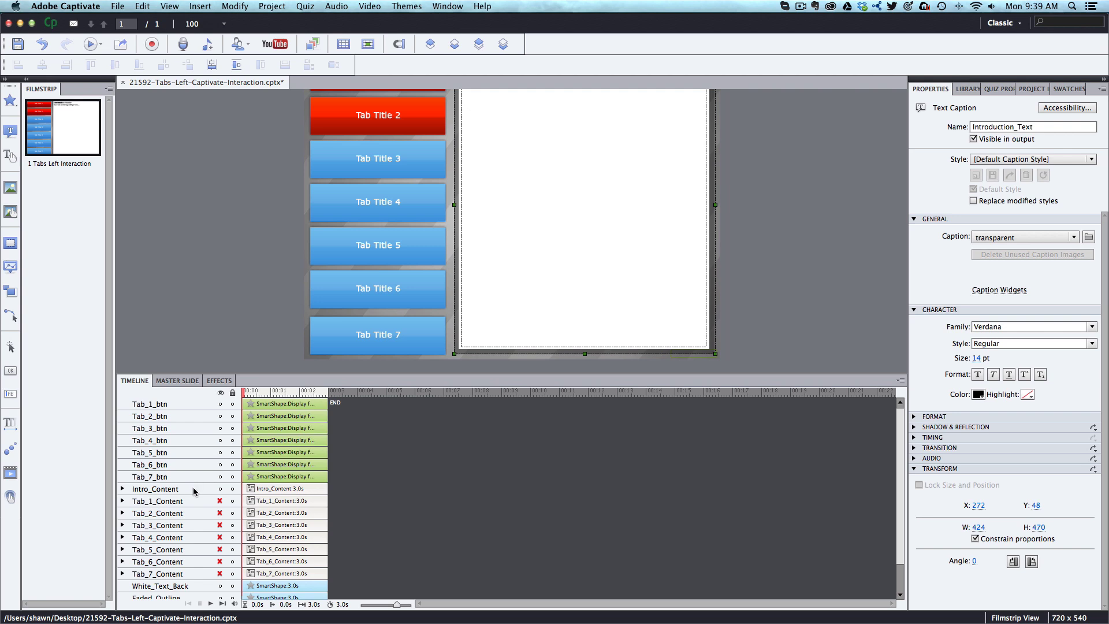
pyautogui.click(220, 488)
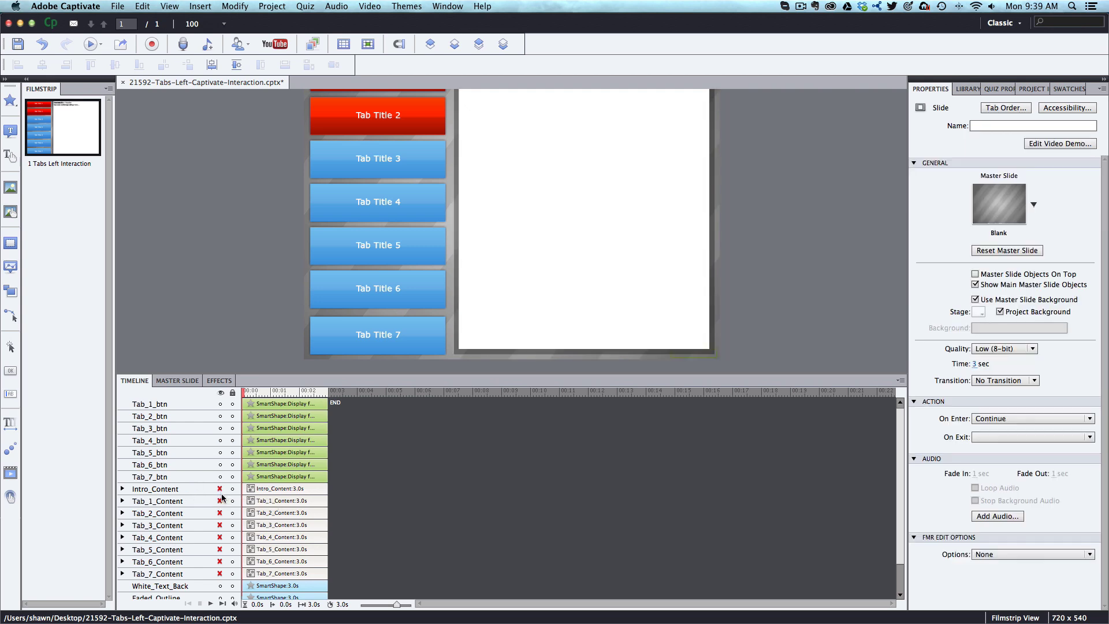
pyautogui.click(221, 500)
pyautogui.scroll(3, 488, 278)
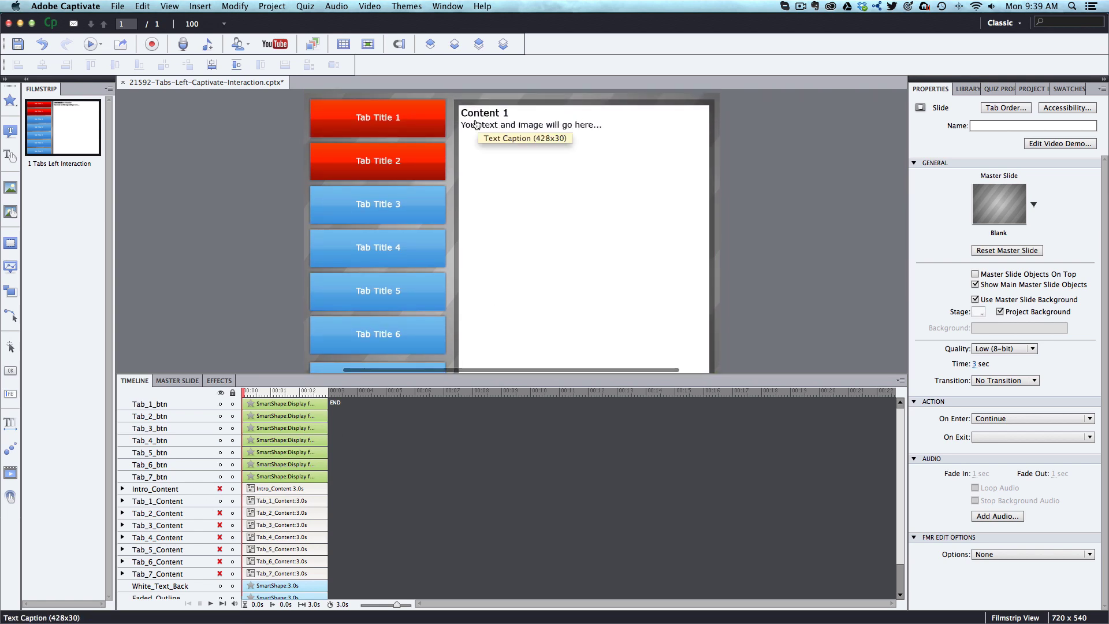
# - Inspect the Content 1 header caption, expand Tab_1_Content's layers, and open Smart Shapes
pyautogui.click(546, 124)
pyautogui.click(547, 124)
pyautogui.click(554, 124)
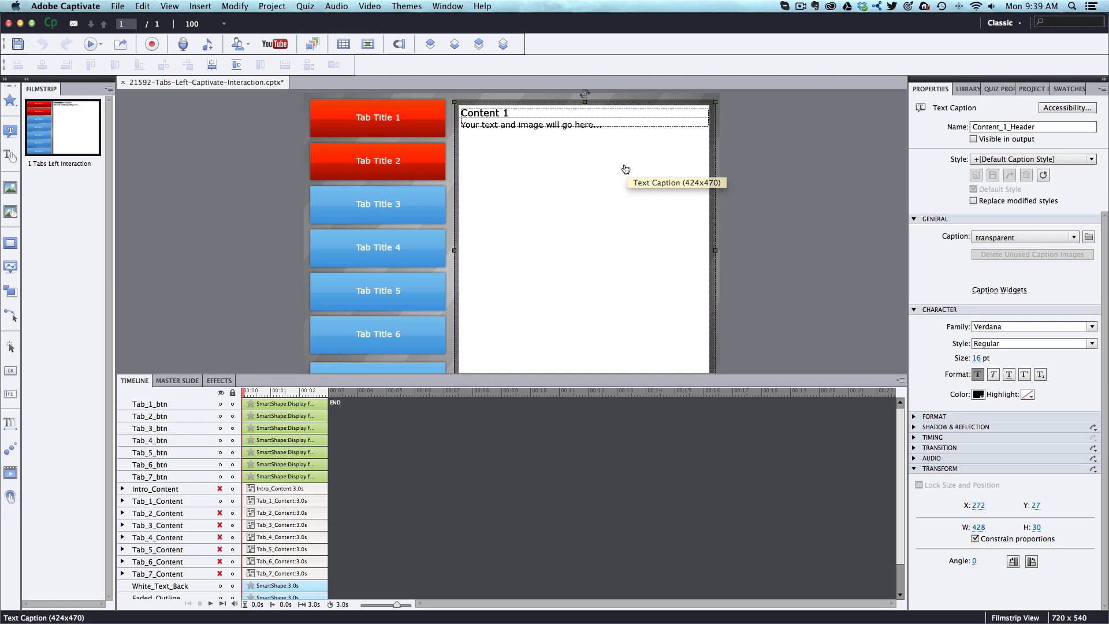
pyautogui.click(263, 171)
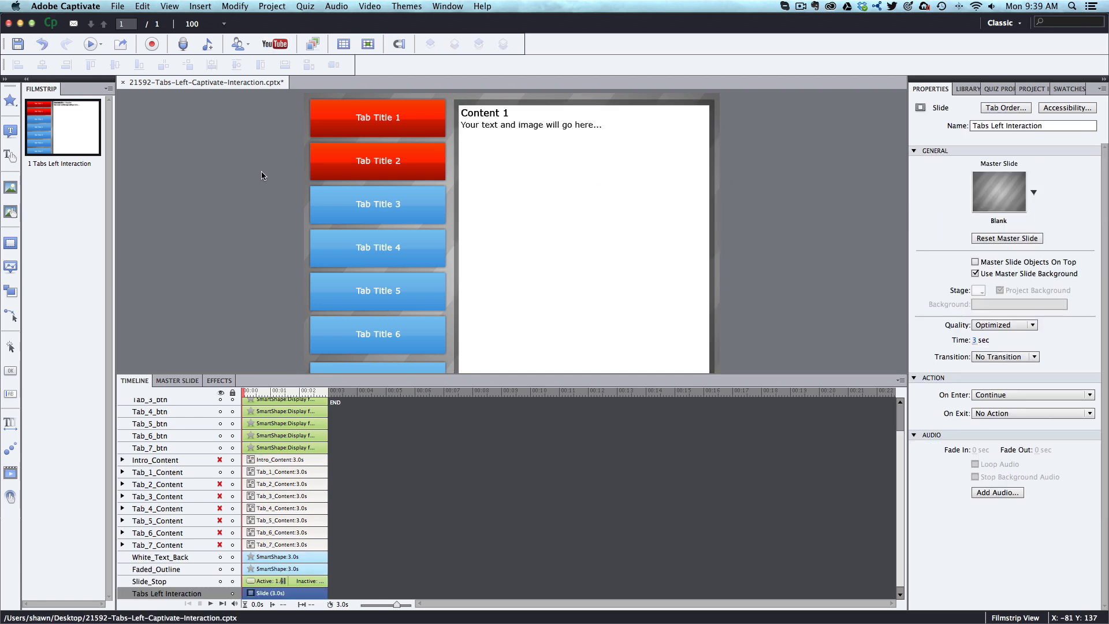
pyautogui.click(122, 472)
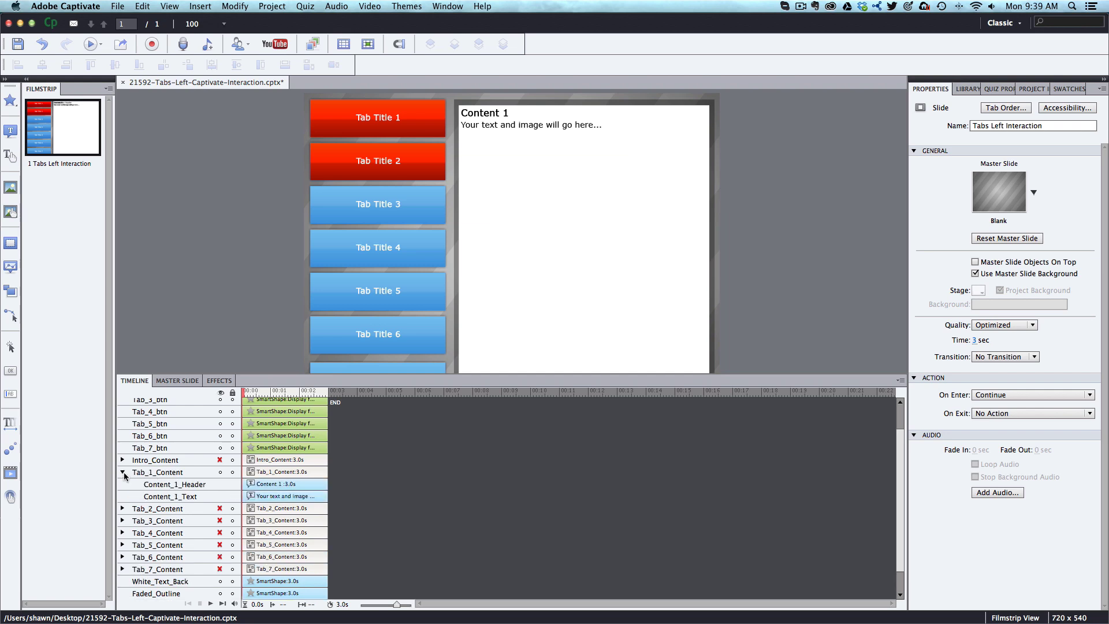
pyautogui.click(10, 100)
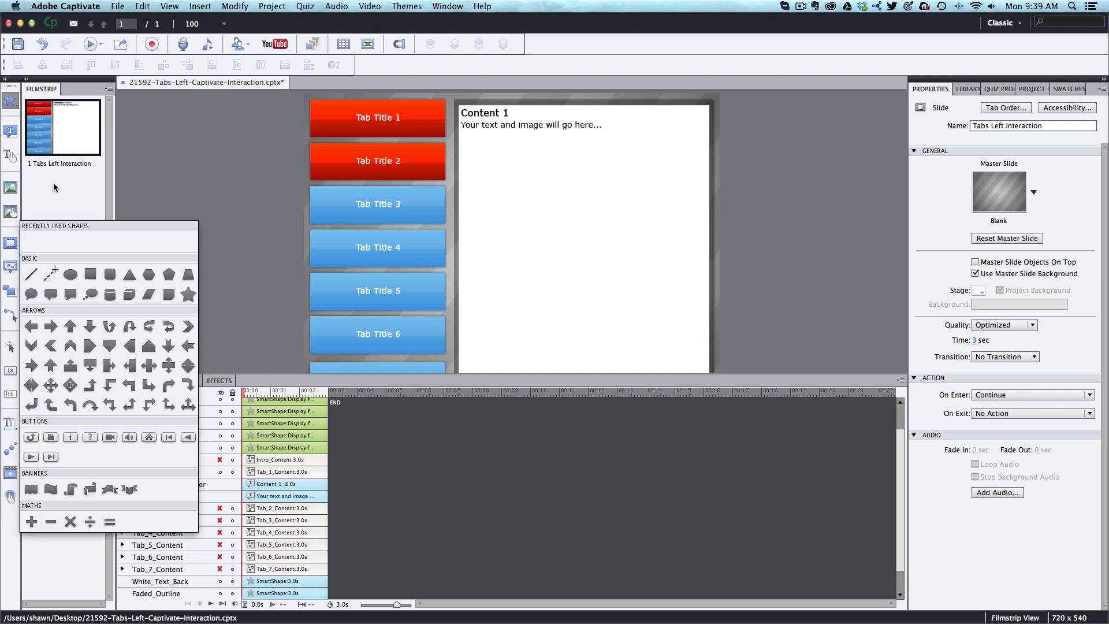
# - Draw a star Smart Shape beside the content panel and move its layer lower in the stack
pyautogui.click(188, 295)
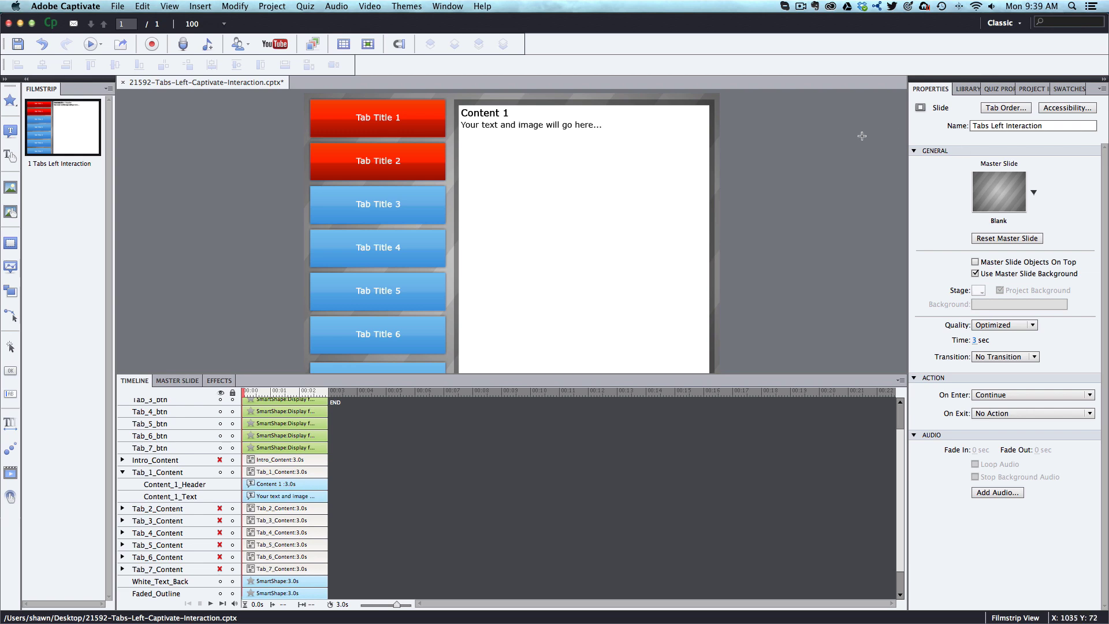
pyautogui.moveTo(750, 164)
pyautogui.mouseDown()
pyautogui.moveTo(782, 190)
pyautogui.moveTo(754, 167)
pyautogui.mouseUp()
pyautogui.moveTo(256, 405); pyautogui.dragTo(226, 511)
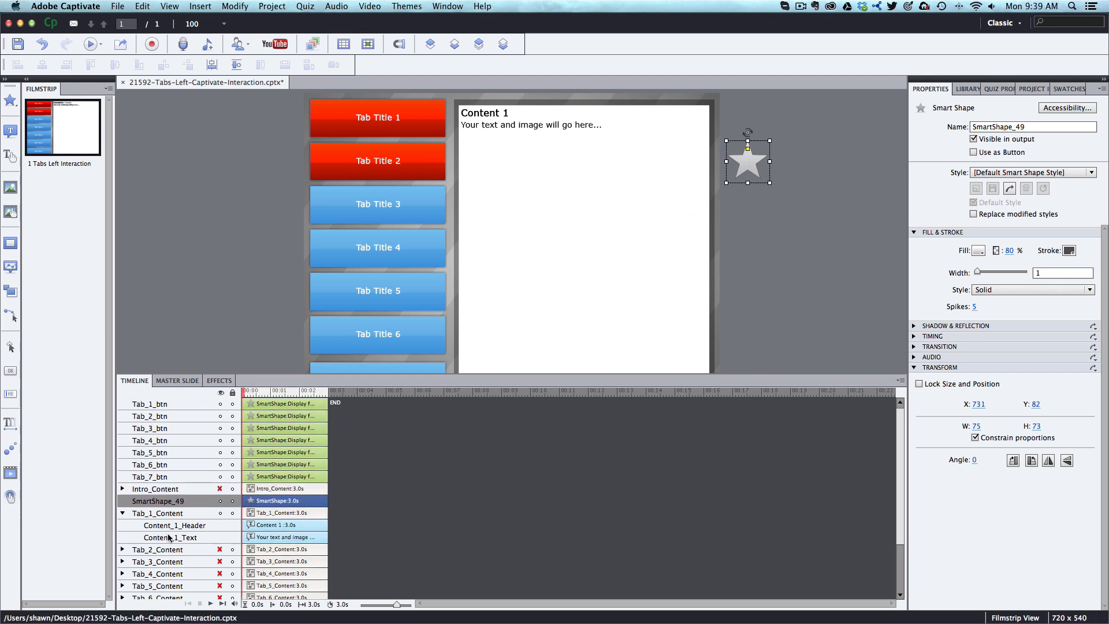
# - Group the star into Tab_1_Content with Cmd+G and drag it inside the Content 1 panel
pyautogui.keyDown('shift'); pyautogui.click(498, 285); pyautogui.keyUp('shift')
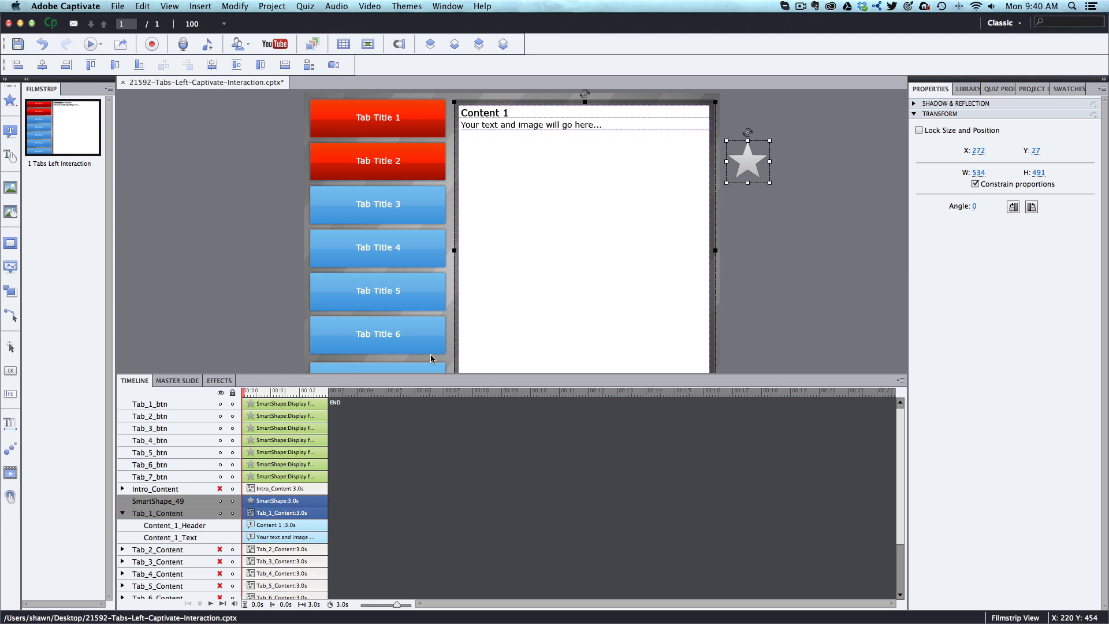
pyautogui.press('super+g')
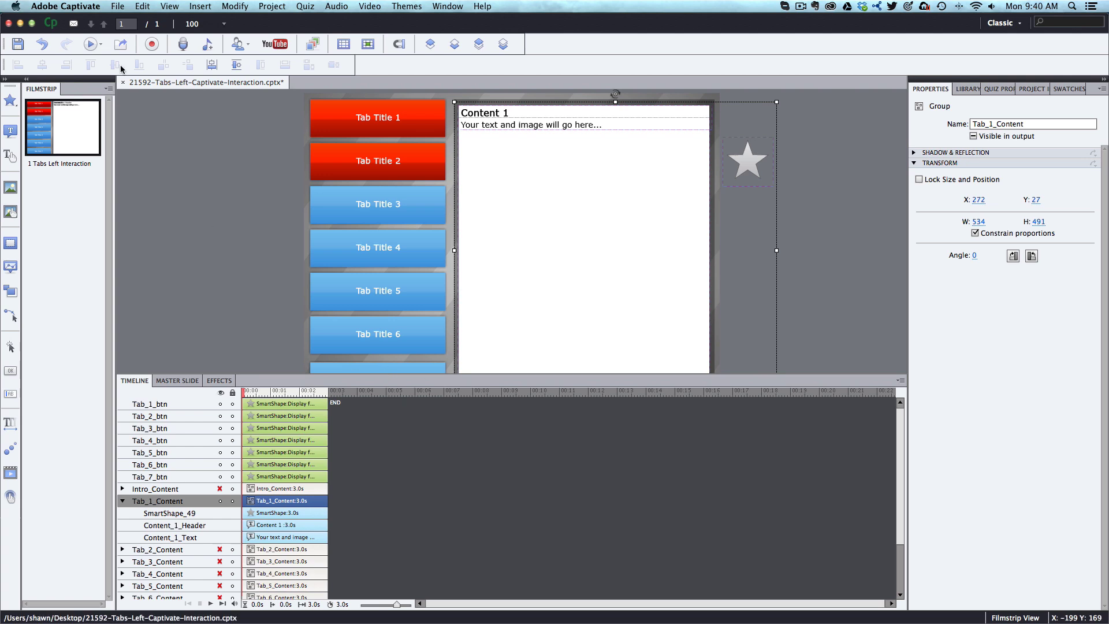
pyautogui.click(143, 6)
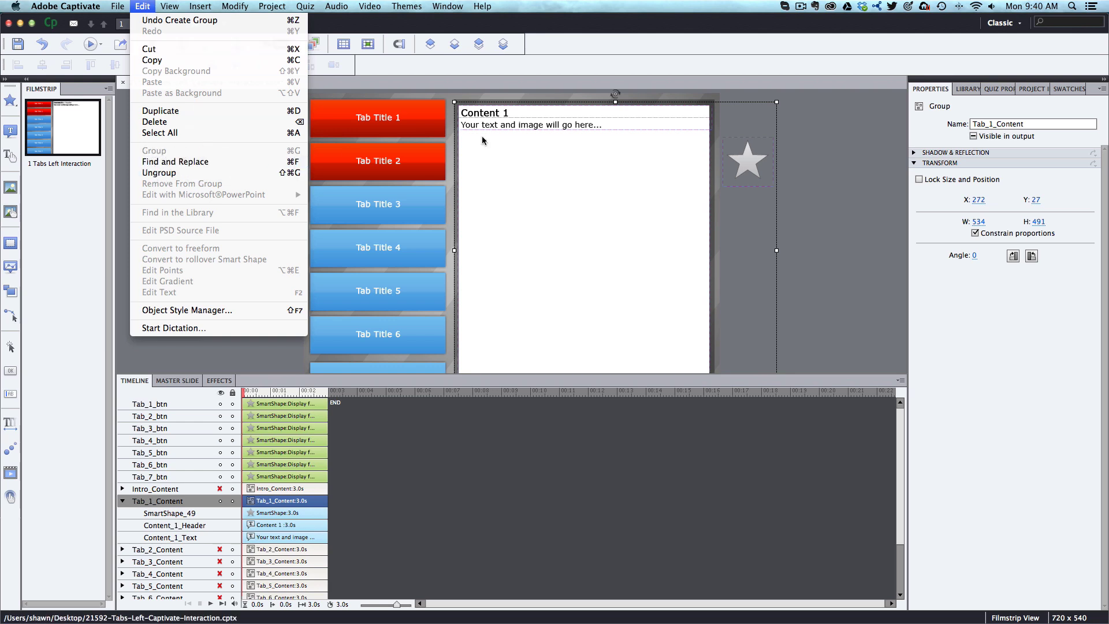
pyautogui.click(816, 142)
pyautogui.moveTo(747, 167); pyautogui.dragTo(566, 208)
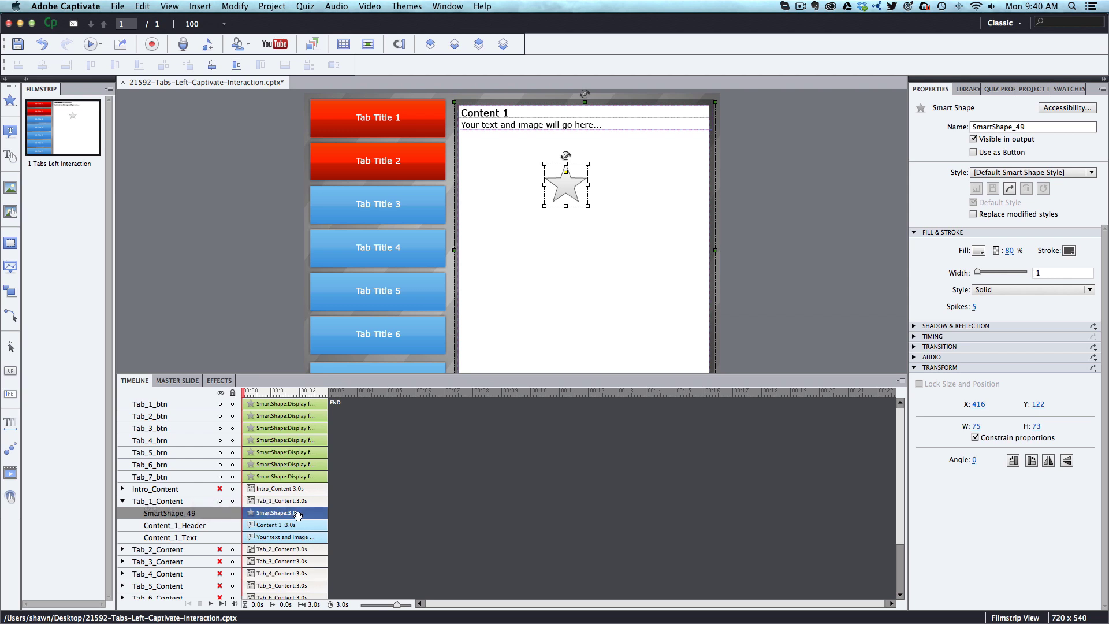
pyautogui.press('F4')
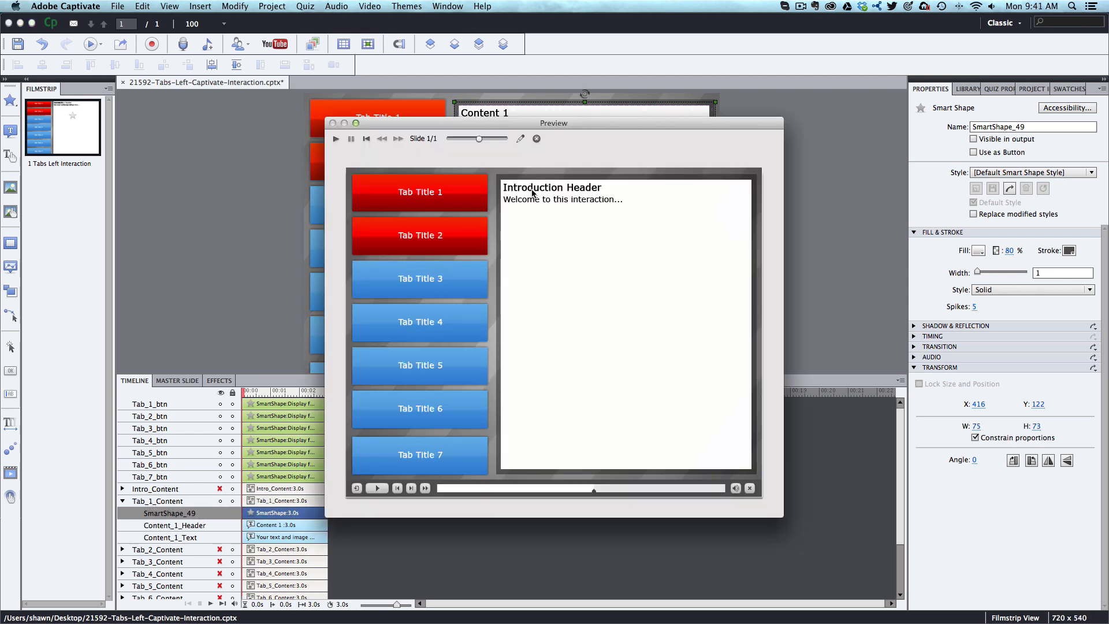
pyautogui.click(537, 140)
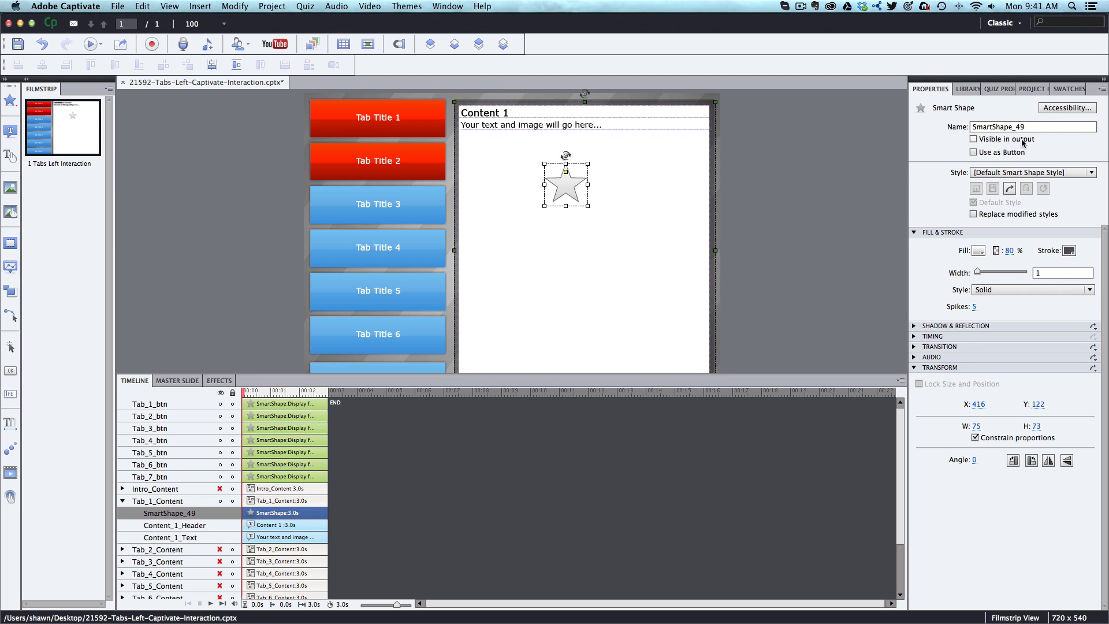
pyautogui.click(100, 45)
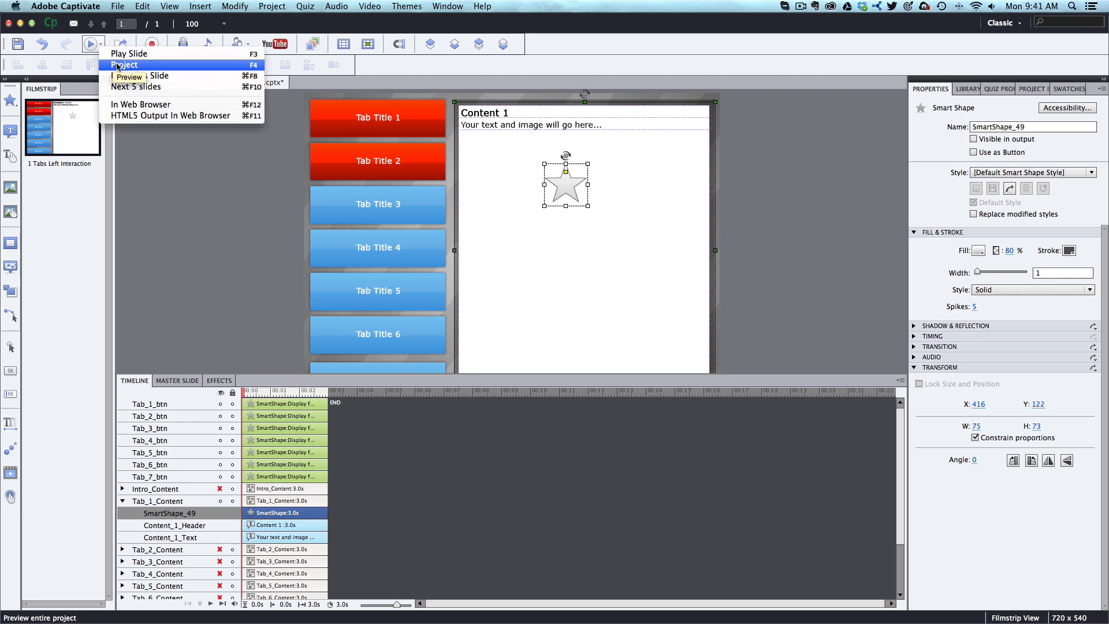
pyautogui.click(117, 65)
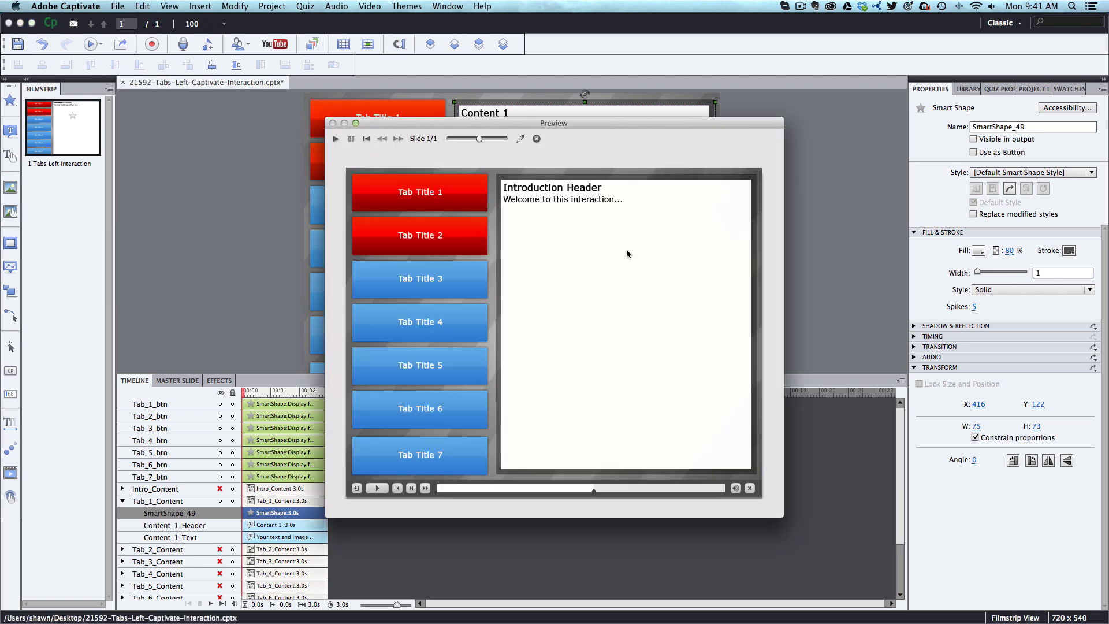
pyautogui.click(456, 196)
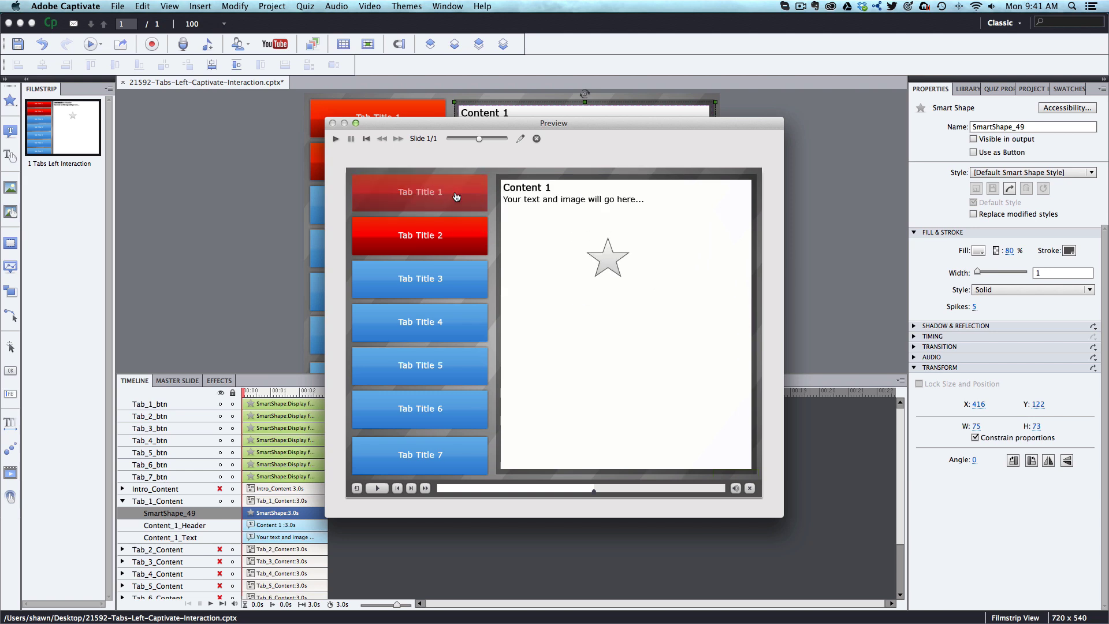
pyautogui.click(536, 138)
pyautogui.click(236, 197)
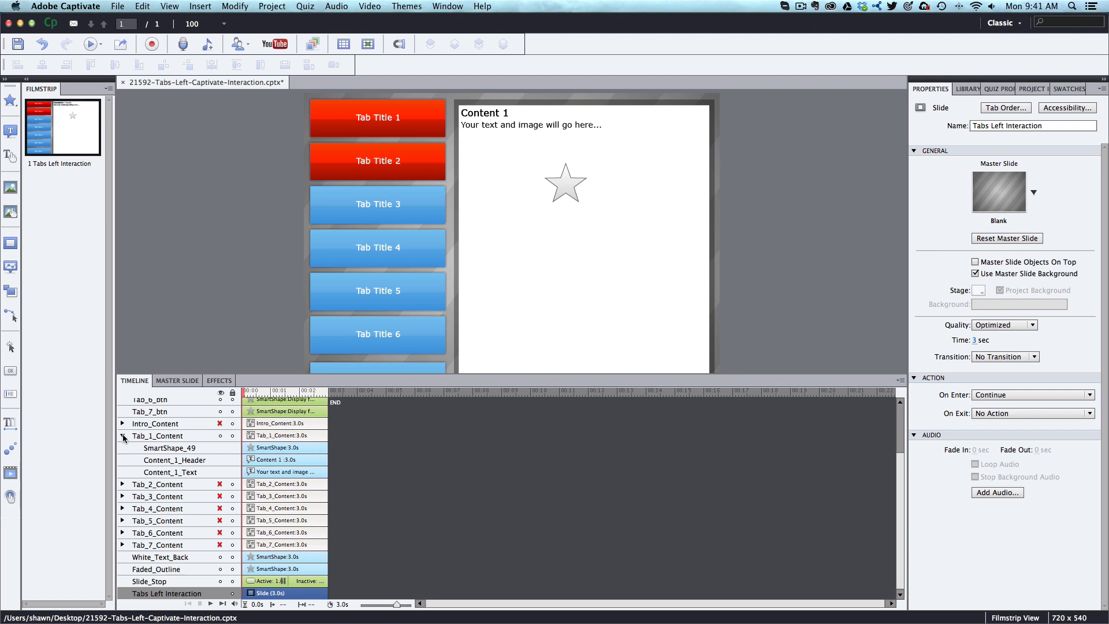
# - Collapse and hide Tab_1_Content, show Tab_2_Content, then click its Content 2 panel on the stage
pyautogui.click(123, 436)
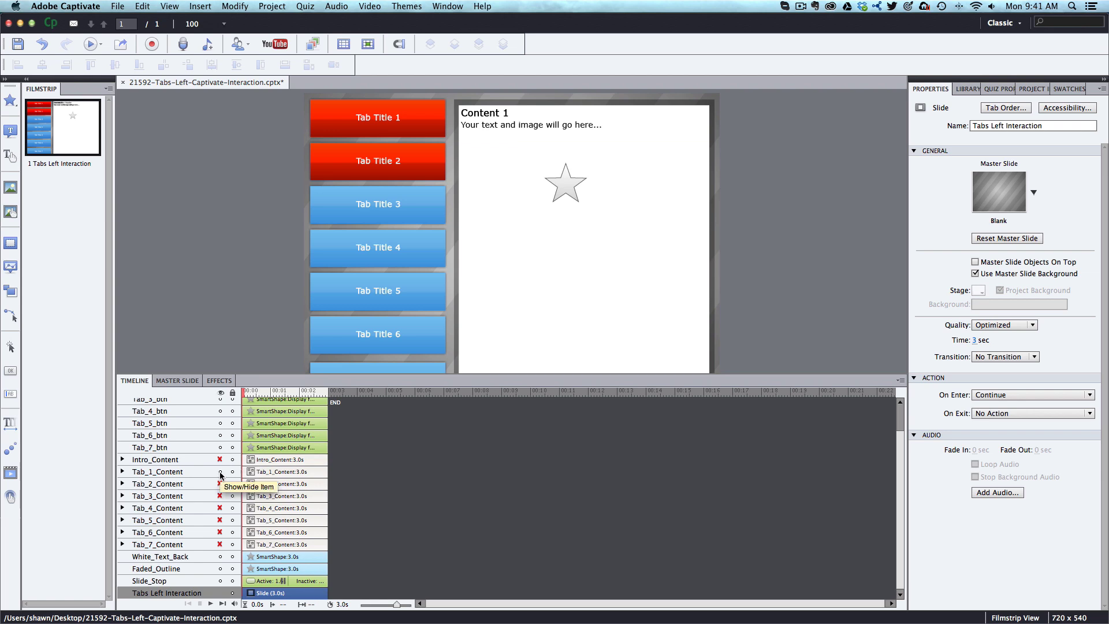
pyautogui.click(220, 472)
pyautogui.click(220, 486)
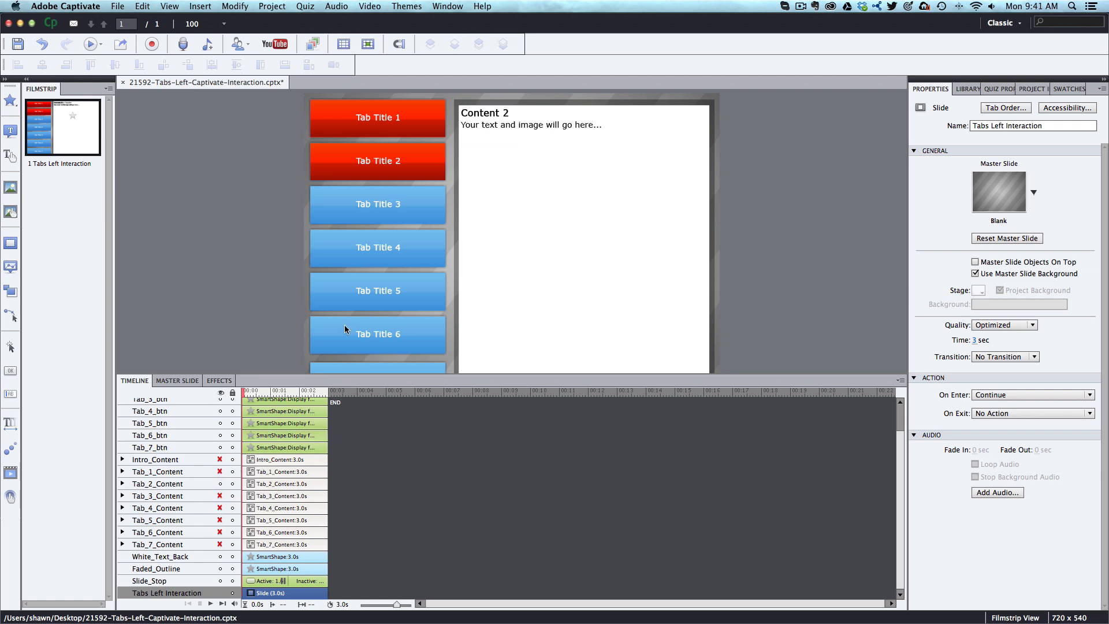
pyautogui.click(515, 129)
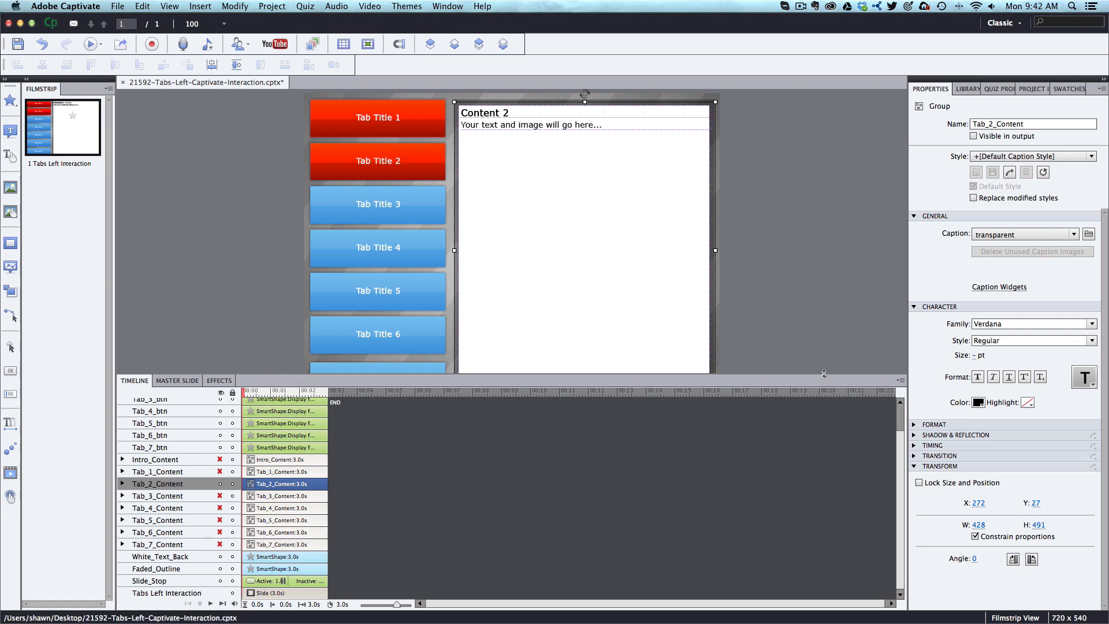
# - Drag the Timeline's top edge down to reveal Tab Title 7, undoing an accidental move of it
pyautogui.moveTo(825, 378); pyautogui.dragTo(824, 439)
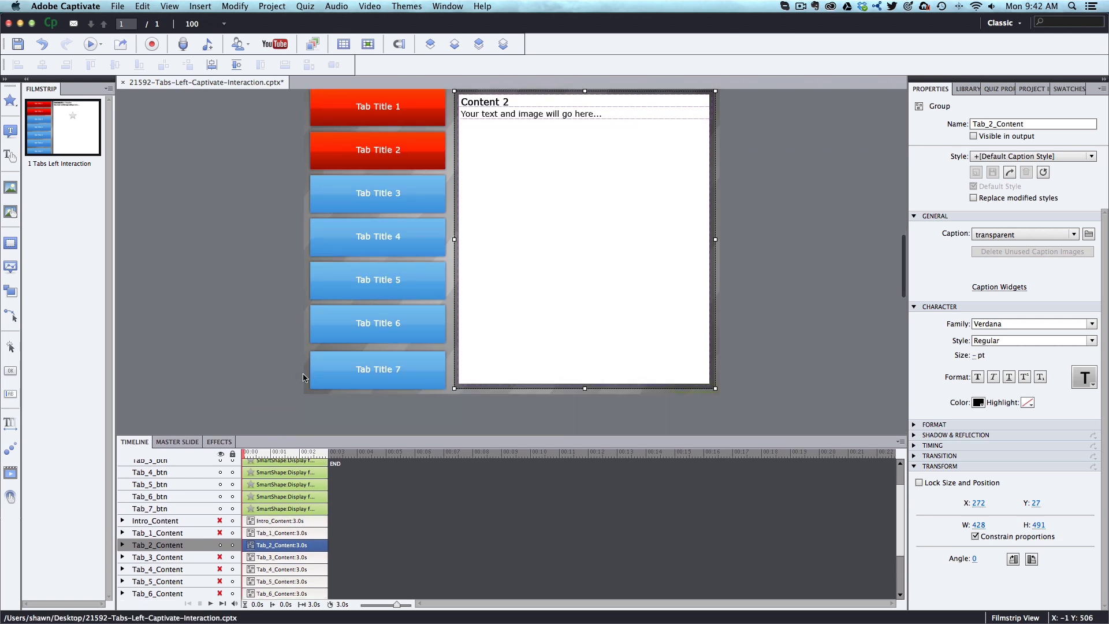
pyautogui.moveTo(408, 369); pyautogui.dragTo(259, 365)
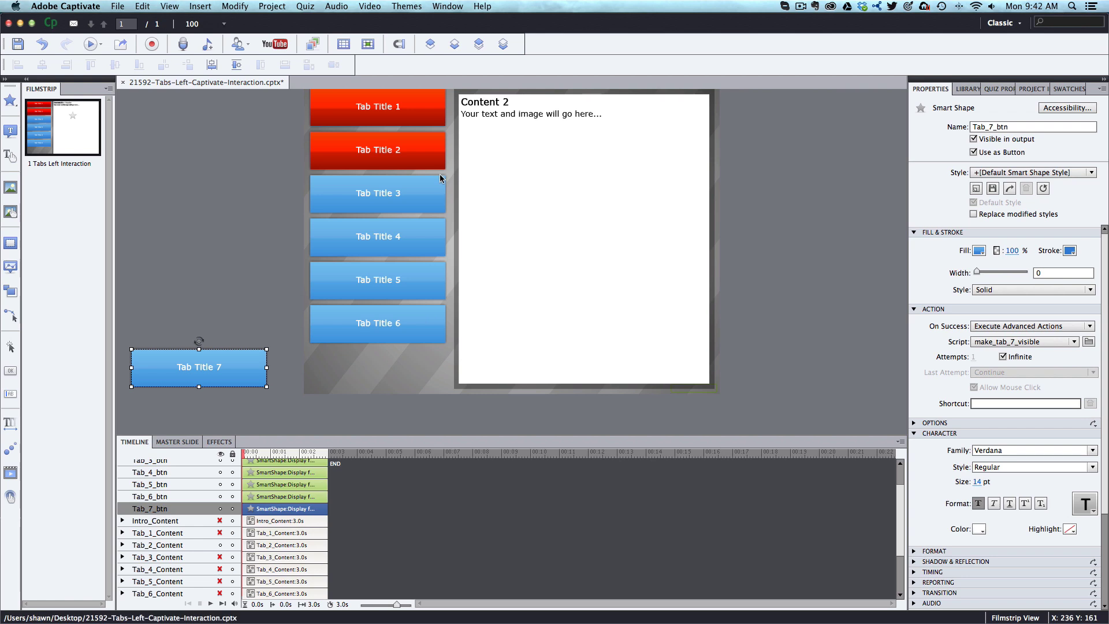
pyautogui.press('super+z')
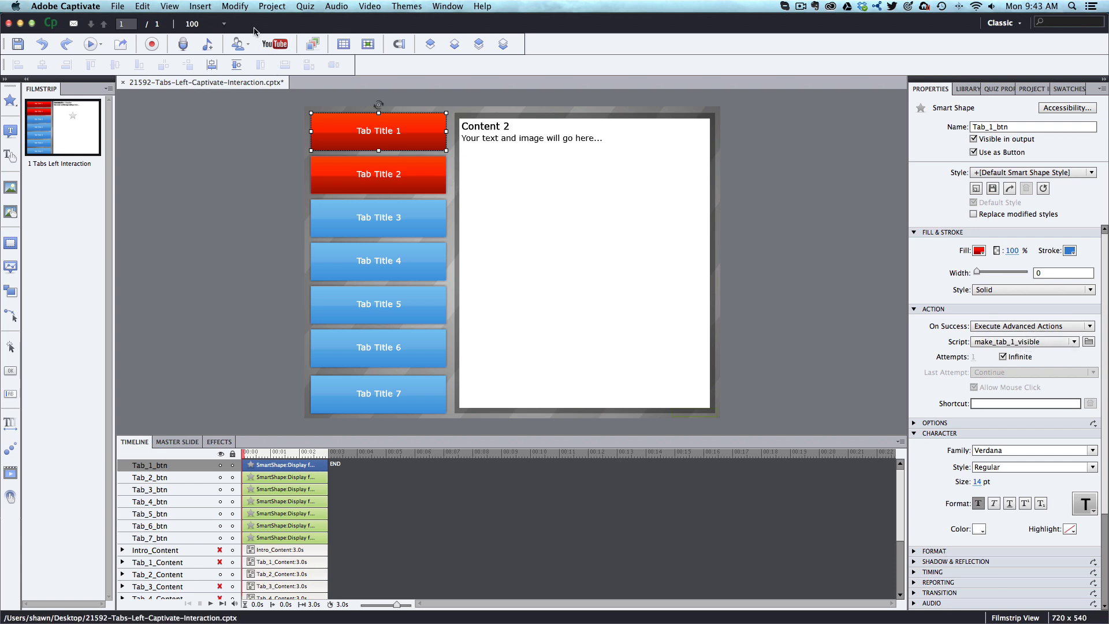
# - Open Advanced Actions and load the make_tab_1_visible action from Existing Actions
pyautogui.click(235, 6)
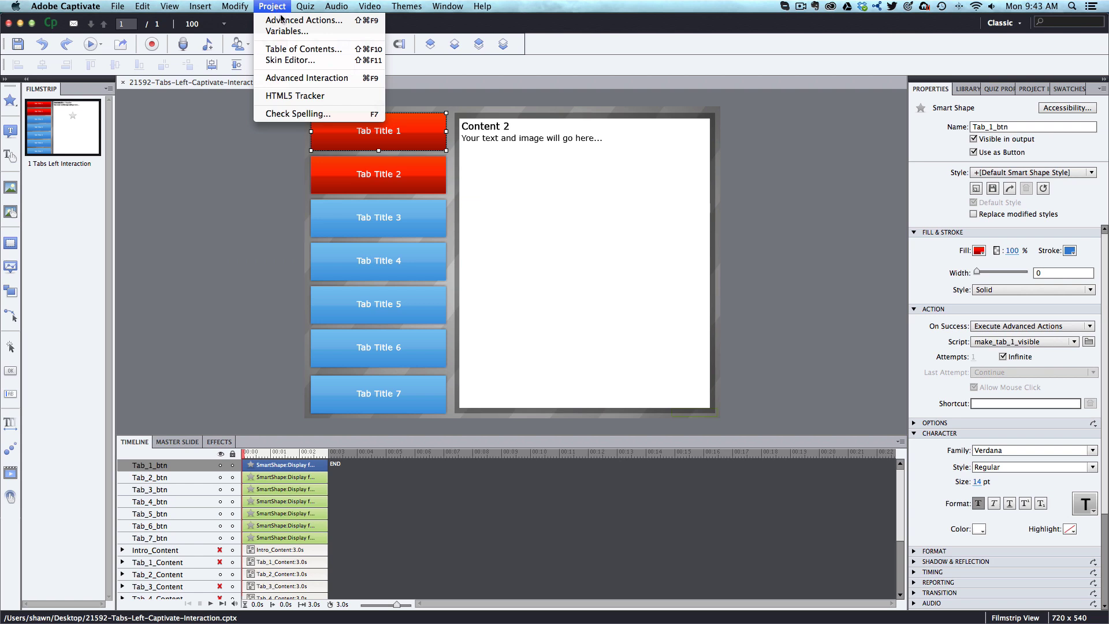
pyautogui.click(282, 21)
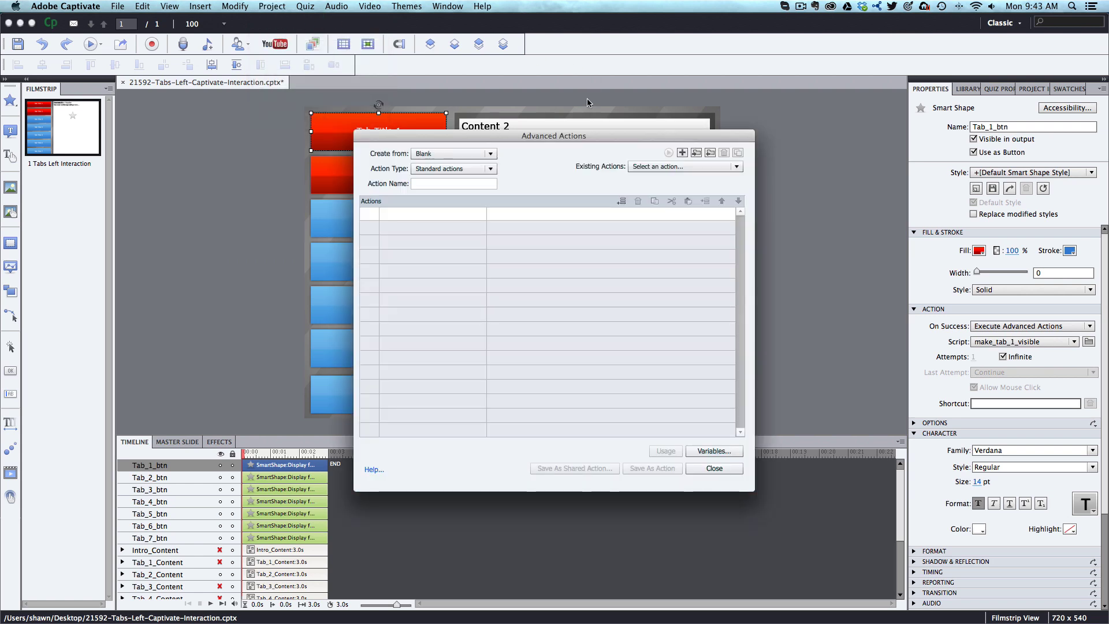
pyautogui.moveTo(579, 139); pyautogui.dragTo(586, 112)
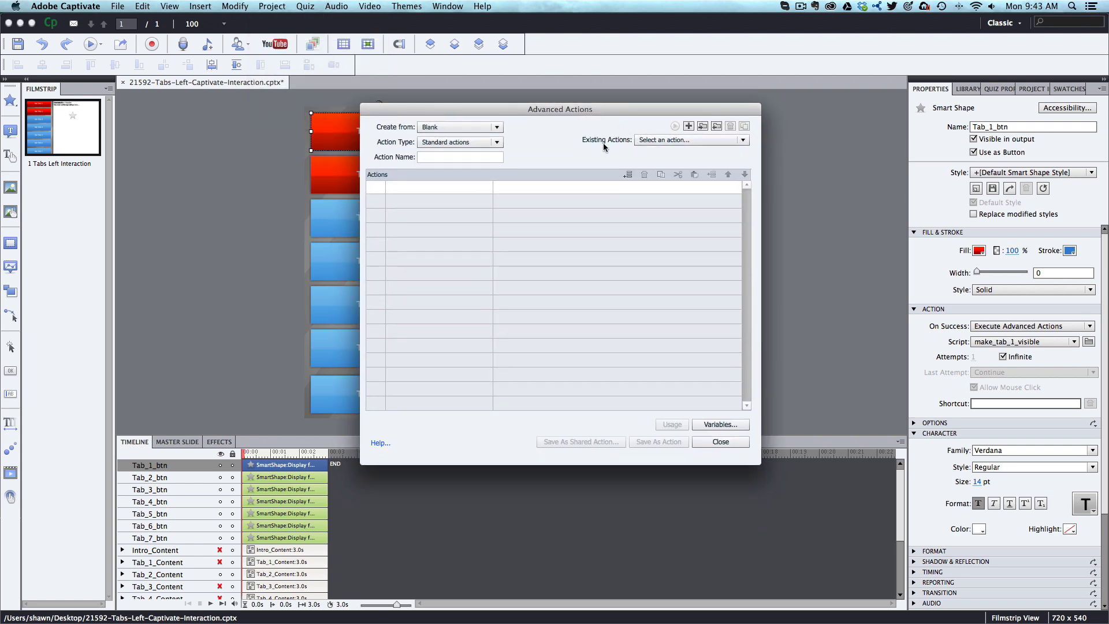
pyautogui.click(662, 141)
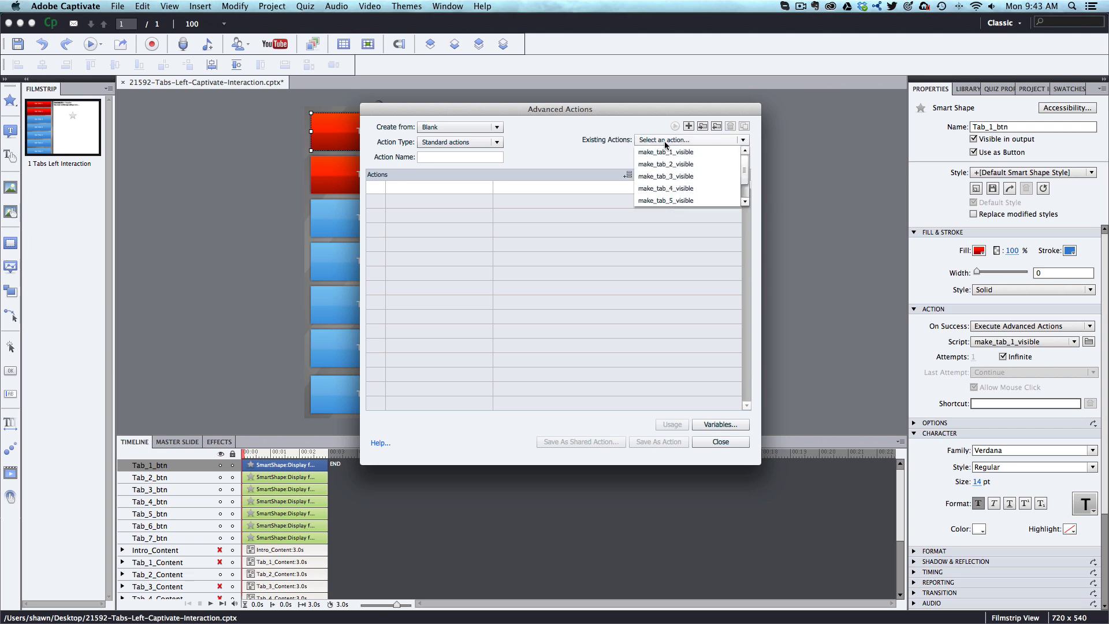
pyautogui.click(665, 152)
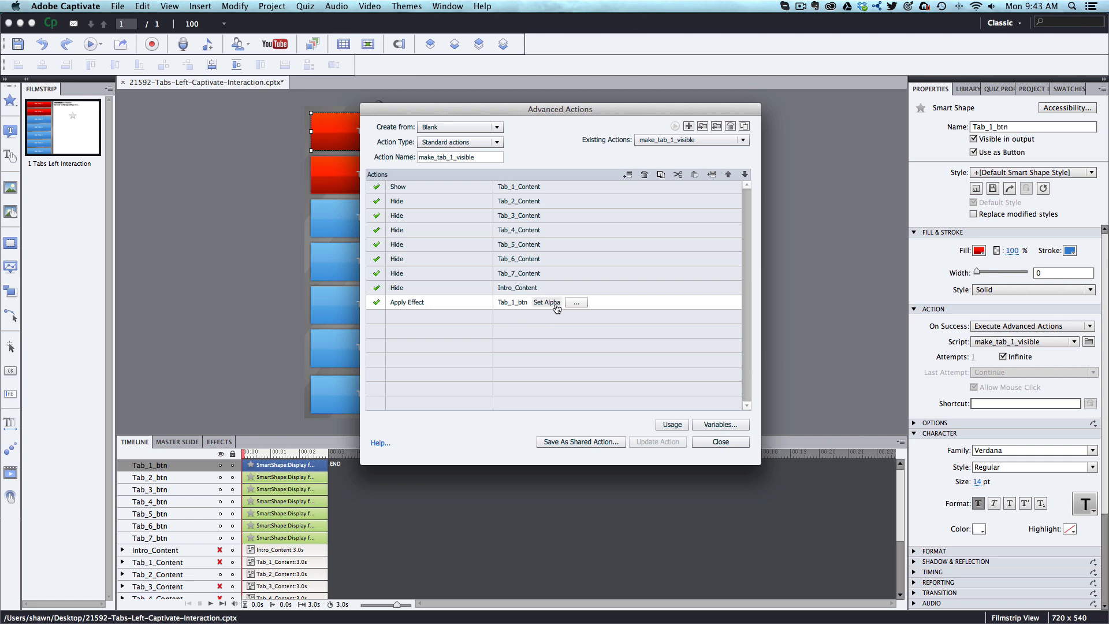
# - Check the Set Alpha effect on Tab_1_btn and keep it at 60%
pyautogui.click(576, 302)
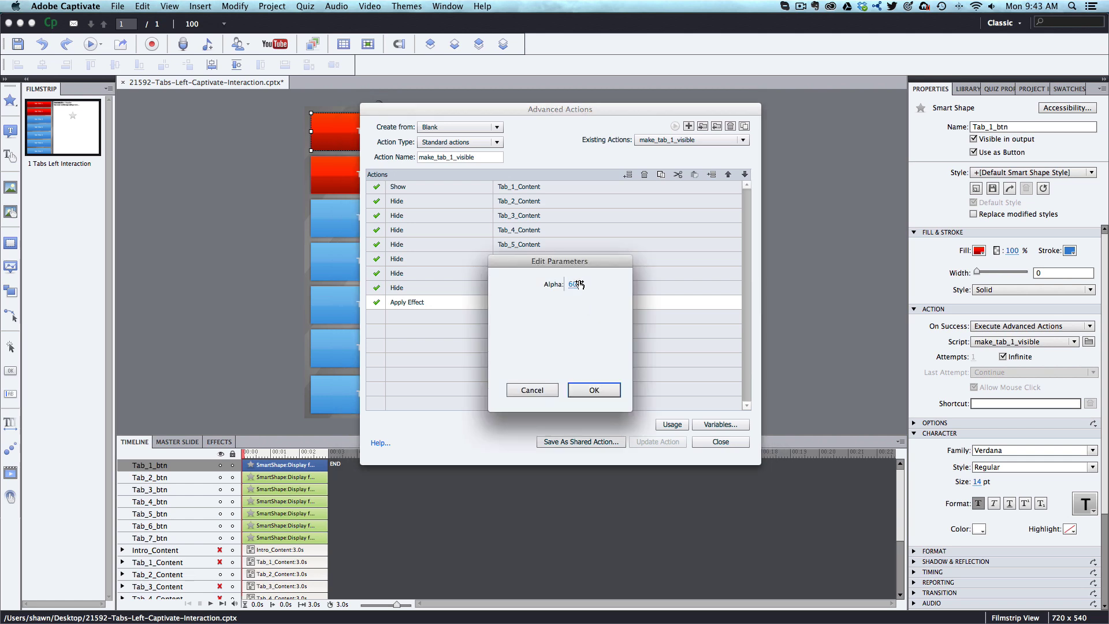
pyautogui.click(572, 285)
pyautogui.click(594, 391)
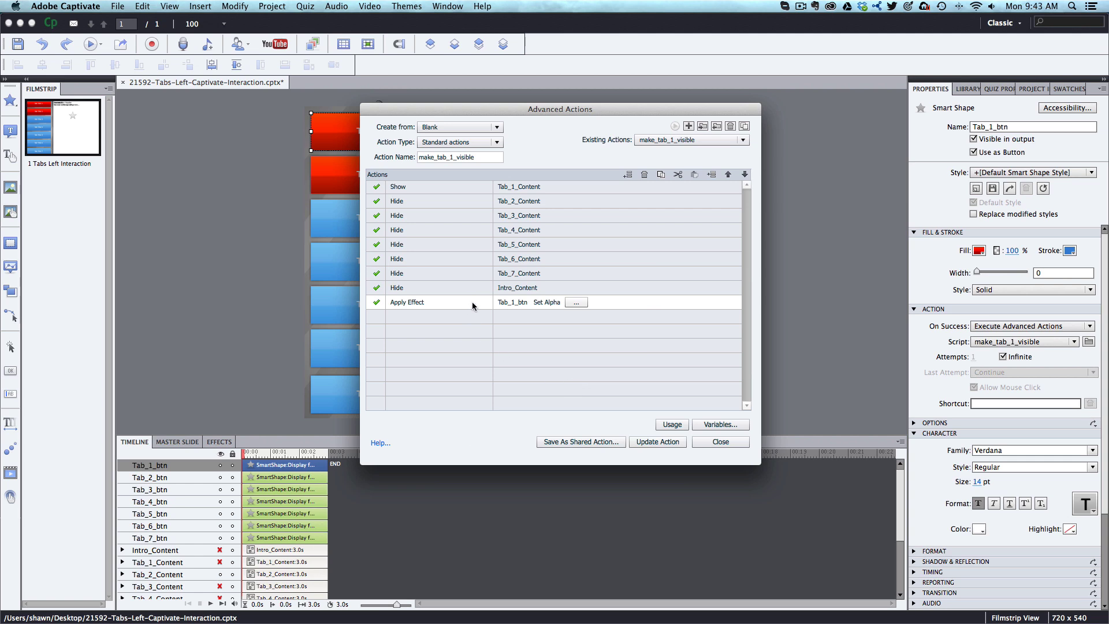
# - Add a trial Apply Effect step targeting Content_1_Text without choosing an effect
pyautogui.click(629, 175)
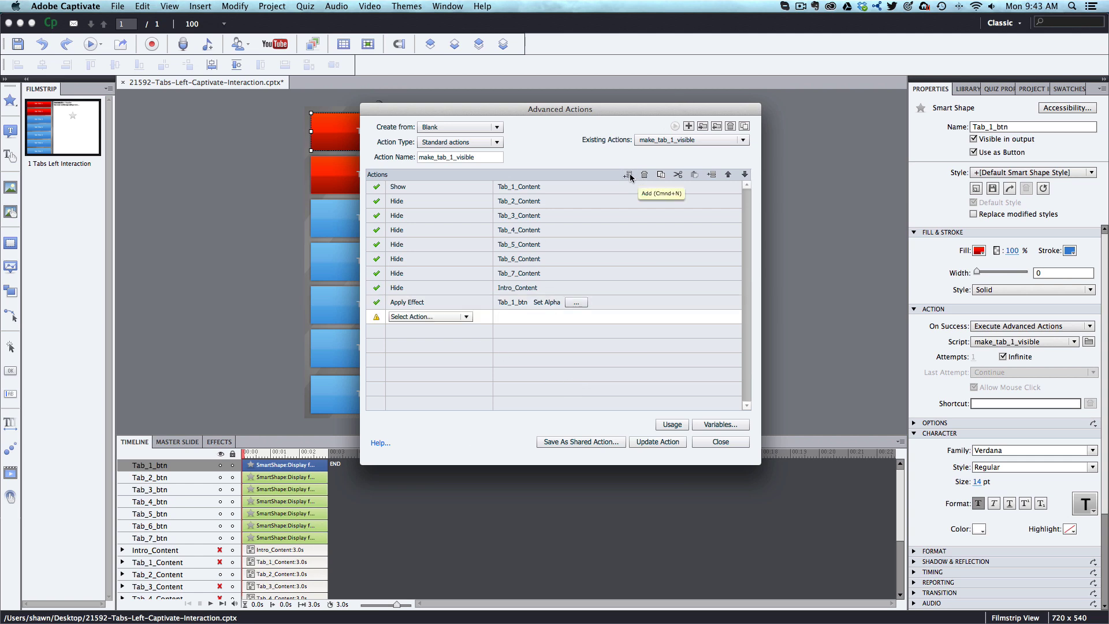
pyautogui.click(465, 317)
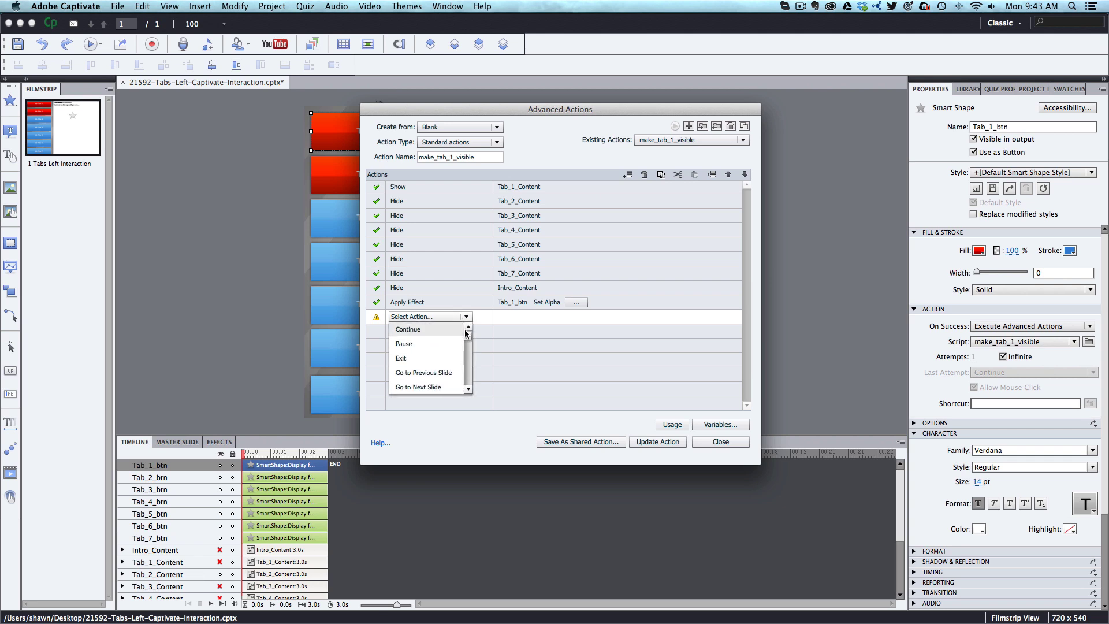
pyautogui.moveTo(467, 333); pyautogui.dragTo(468, 378)
pyautogui.click(412, 329)
pyautogui.moveTo(575, 347)
pyautogui.mouseDown()
pyautogui.moveTo(578, 373)
pyautogui.moveTo(582, 339)
pyautogui.mouseUp()
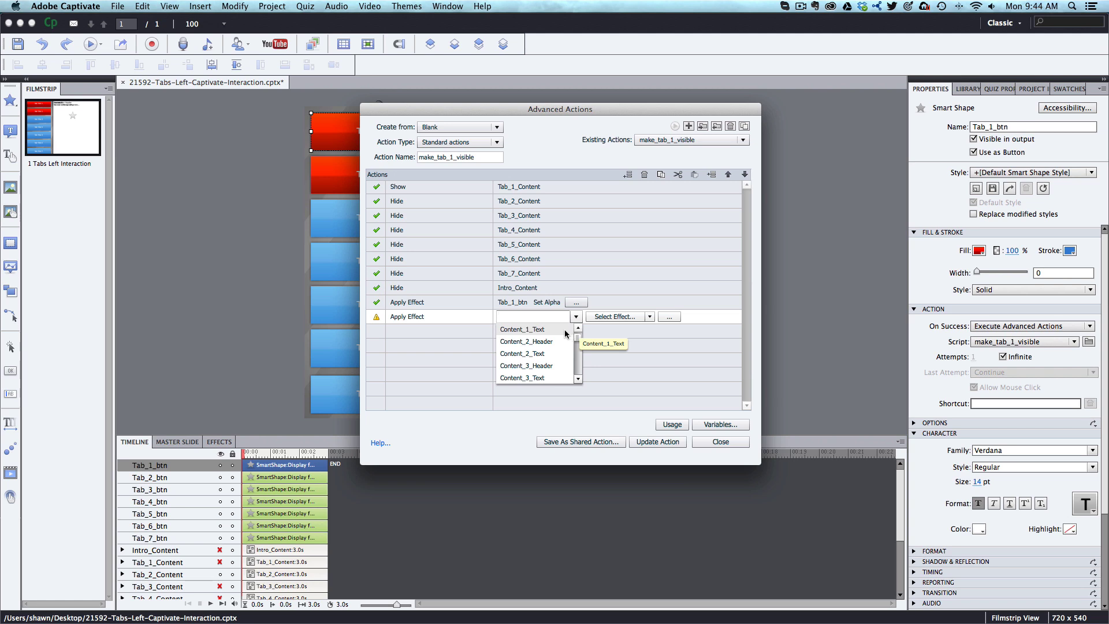
pyautogui.click(558, 330)
pyautogui.click(581, 317)
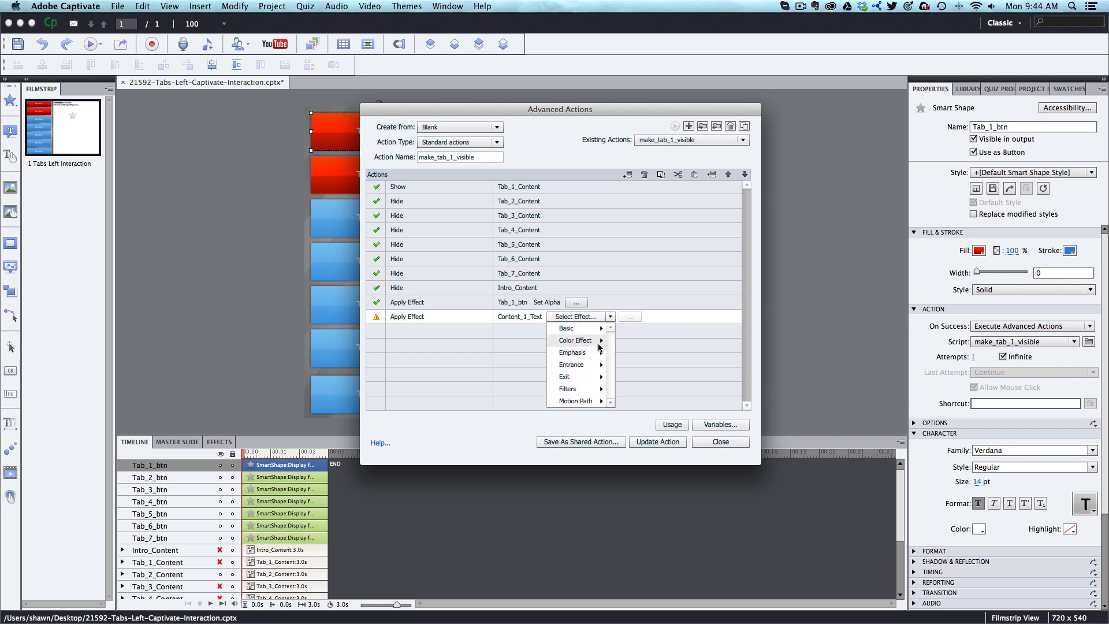
pyautogui.moveTo(601, 341)
pyautogui.click(515, 326)
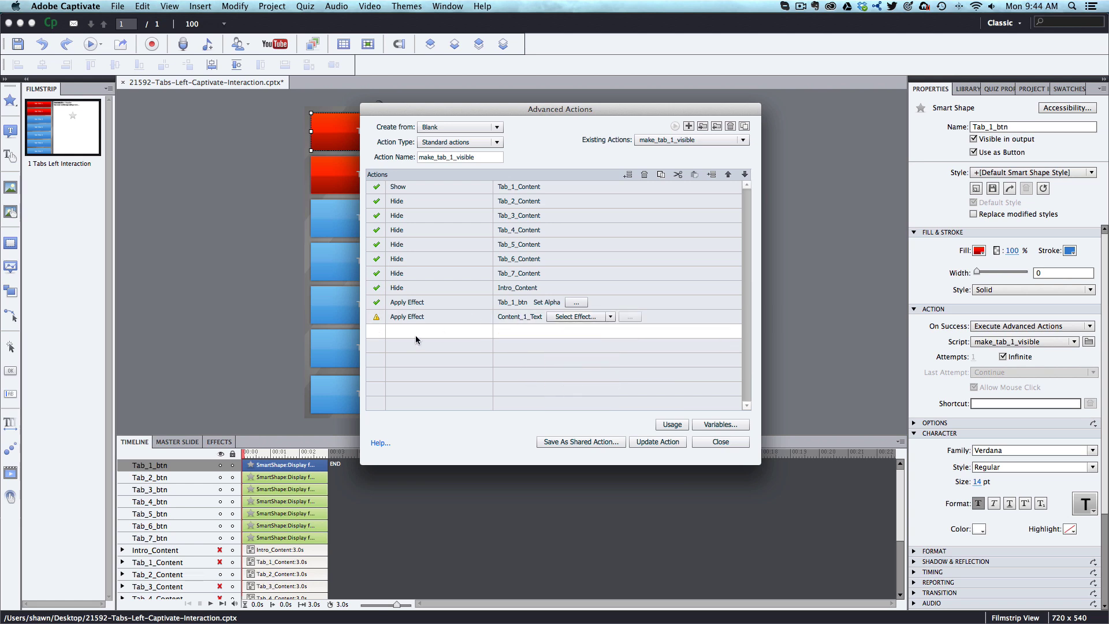
# - Delete the unfinished Content_1_Text effect step and close the actions editor
pyautogui.click(450, 311)
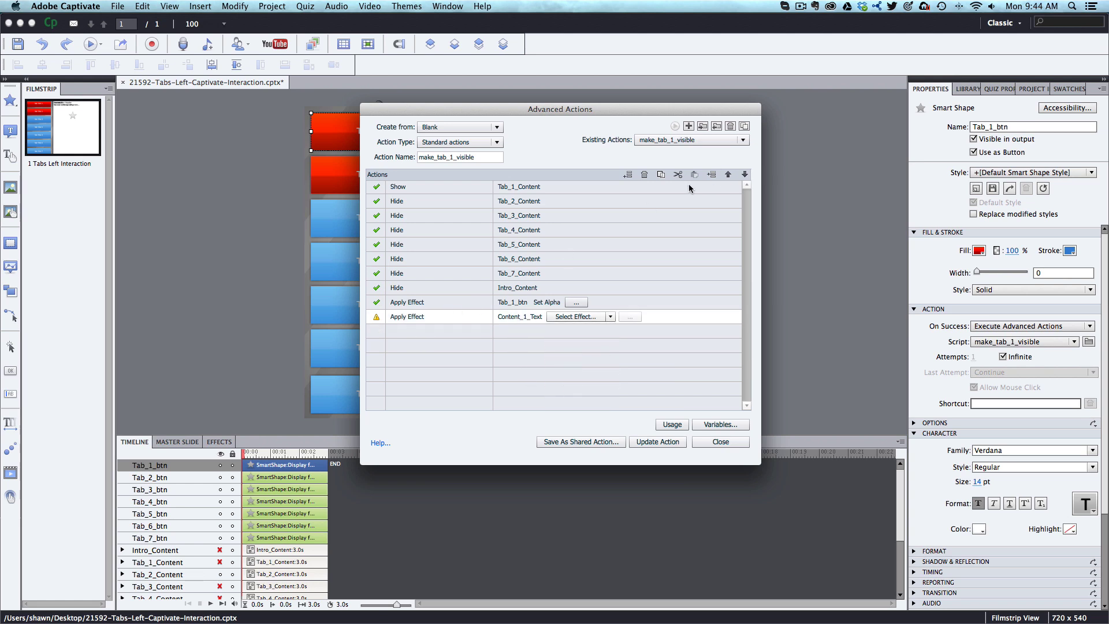
pyautogui.click(644, 174)
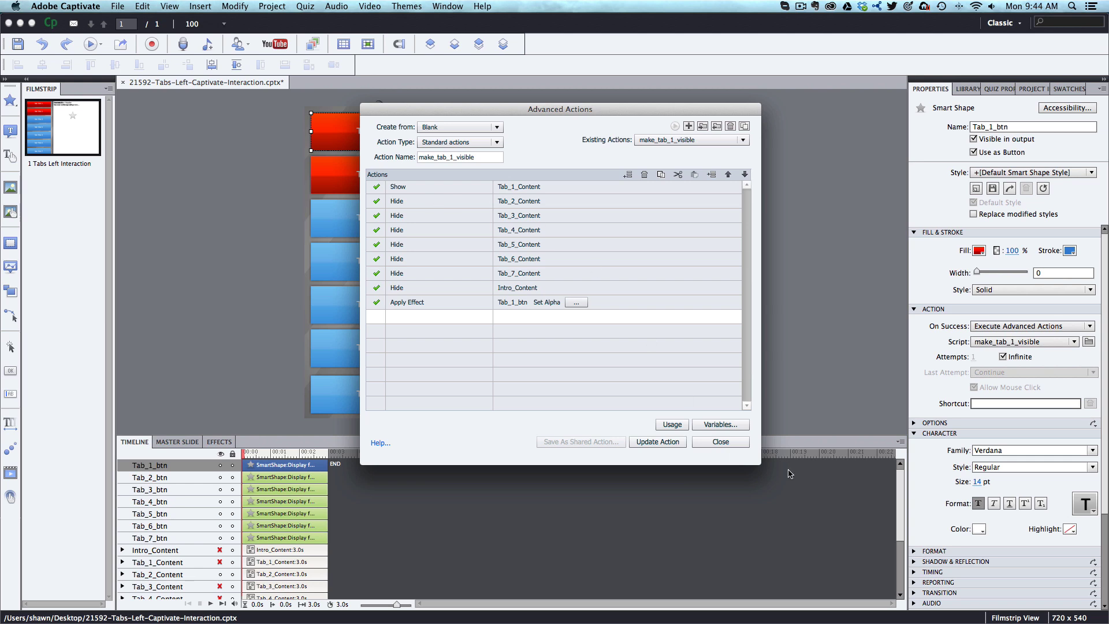
pyautogui.click(721, 441)
# - Choose Don't Save in the save-changes prompt to return to the tabs slide
pyautogui.click(559, 303)
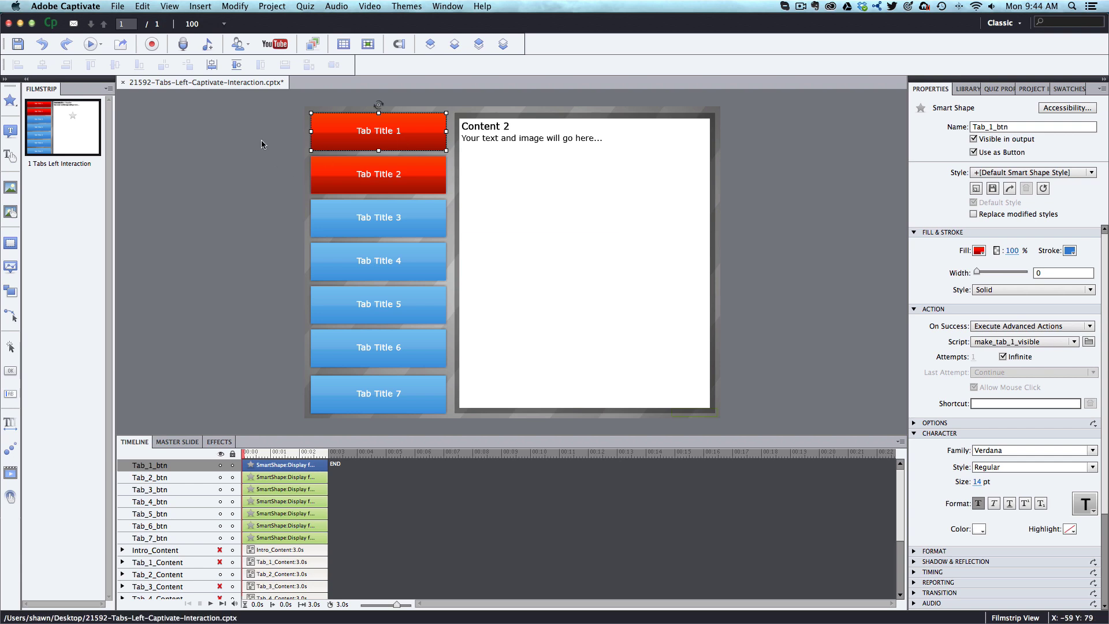
# - Open the Publish dialog with SWF and HTML5 output and move it upward
pyautogui.click(117, 6)
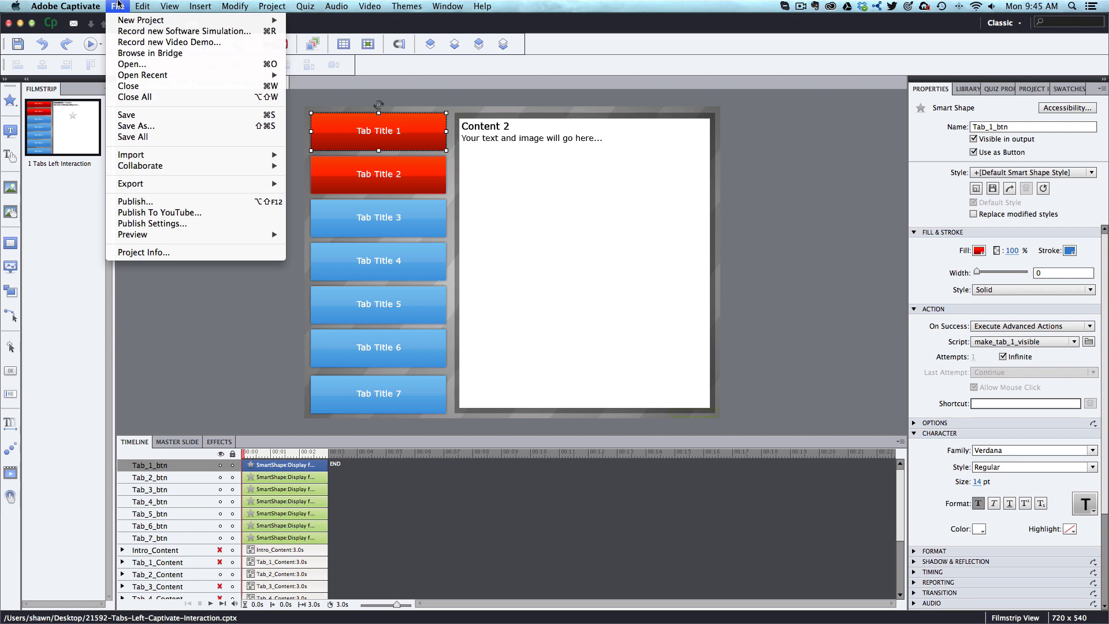
pyautogui.moveTo(153, 78)
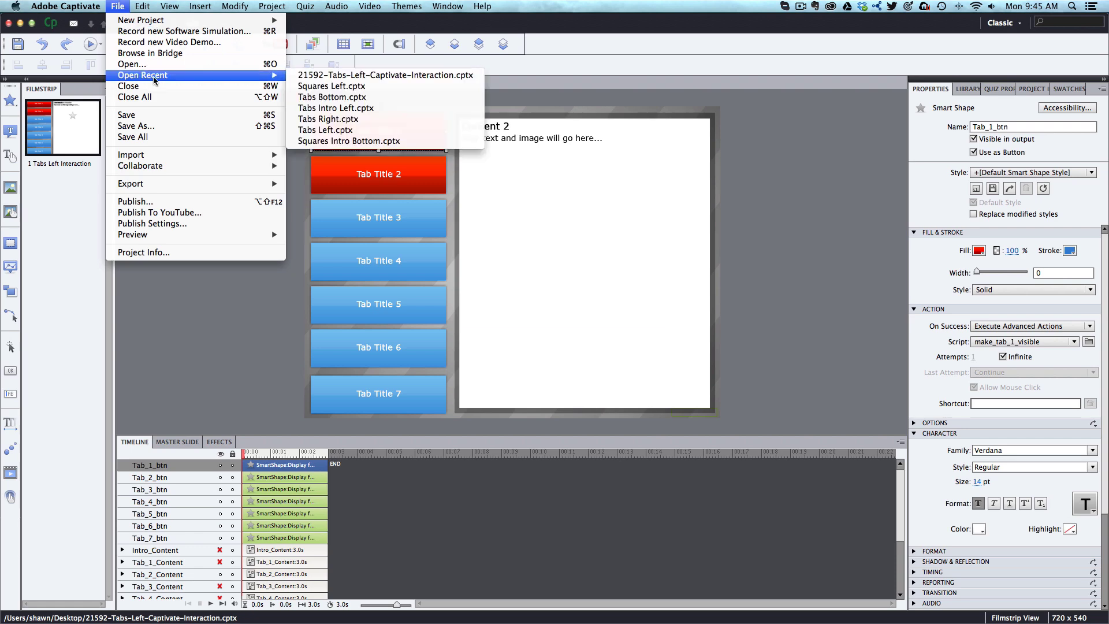
pyautogui.click(162, 204)
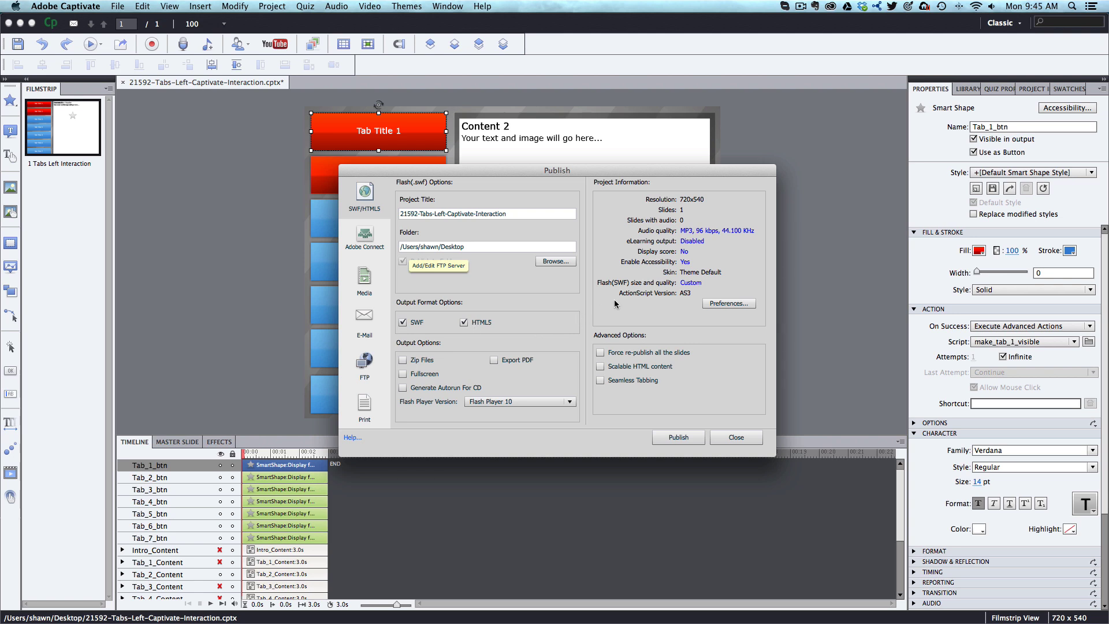
pyautogui.moveTo(641, 170); pyautogui.dragTo(648, 126)
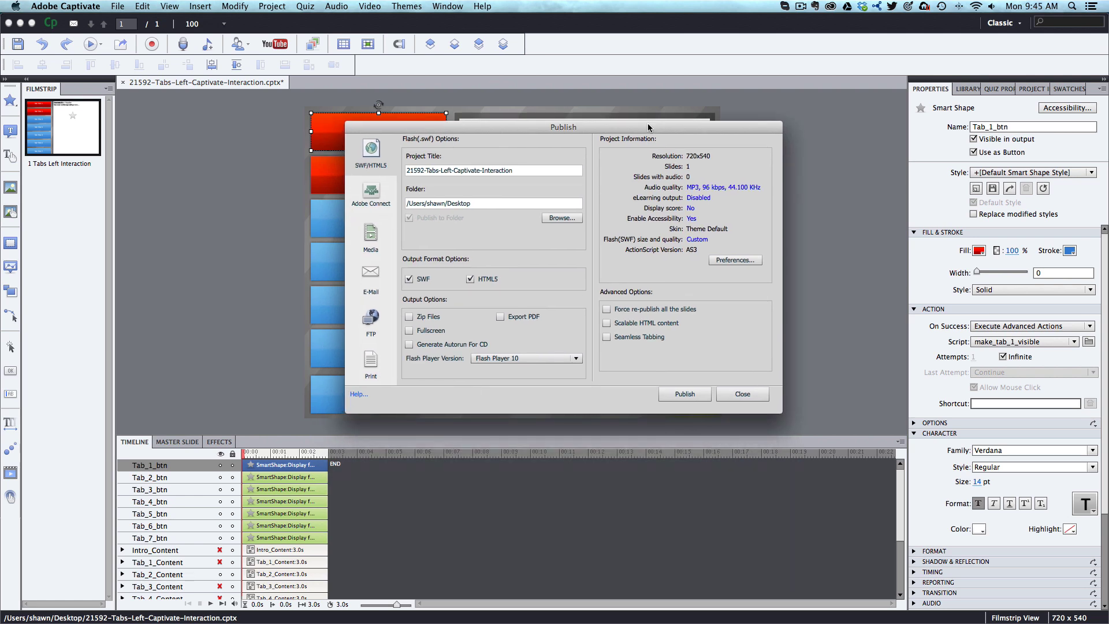